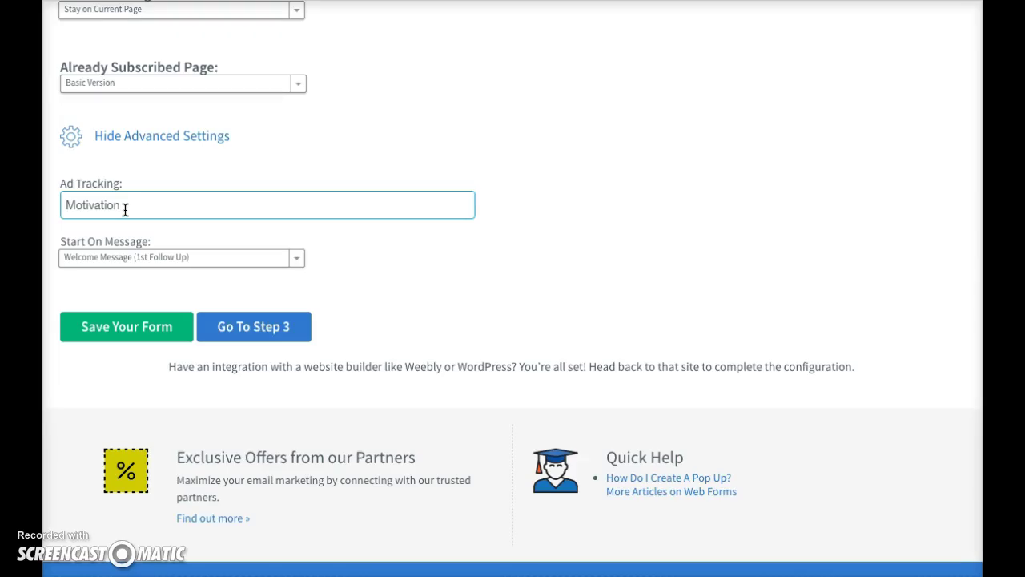
Set the form's Start On Message option to "No Followups, only Broadcasts".
{"action": "left_click", "coordinate": [423, 152]}
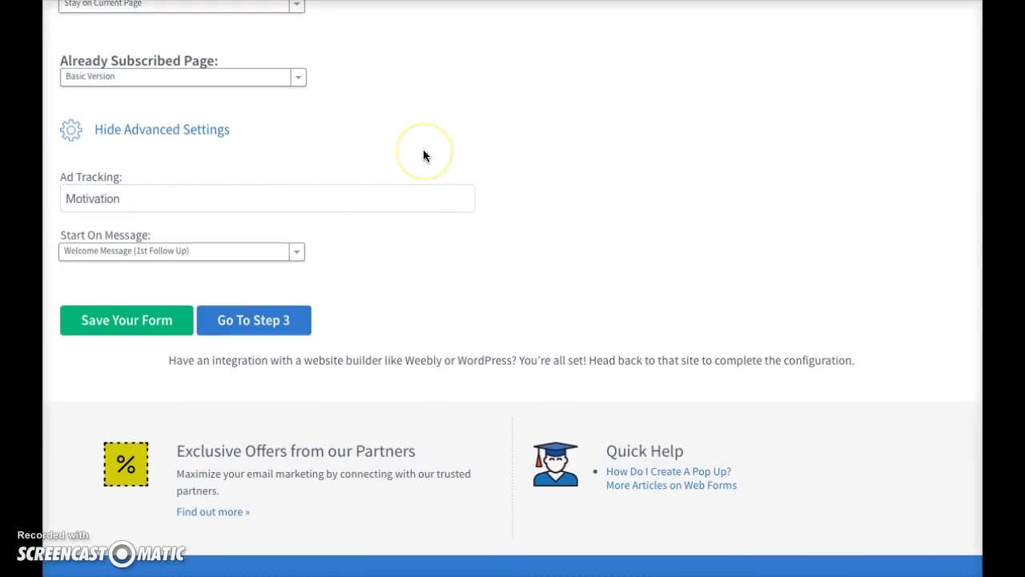
{"action": "left_click", "coordinate": [219, 197]}
{"action": "left_click", "coordinate": [112, 237]}
{"action": "left_click", "coordinate": [295, 252]}
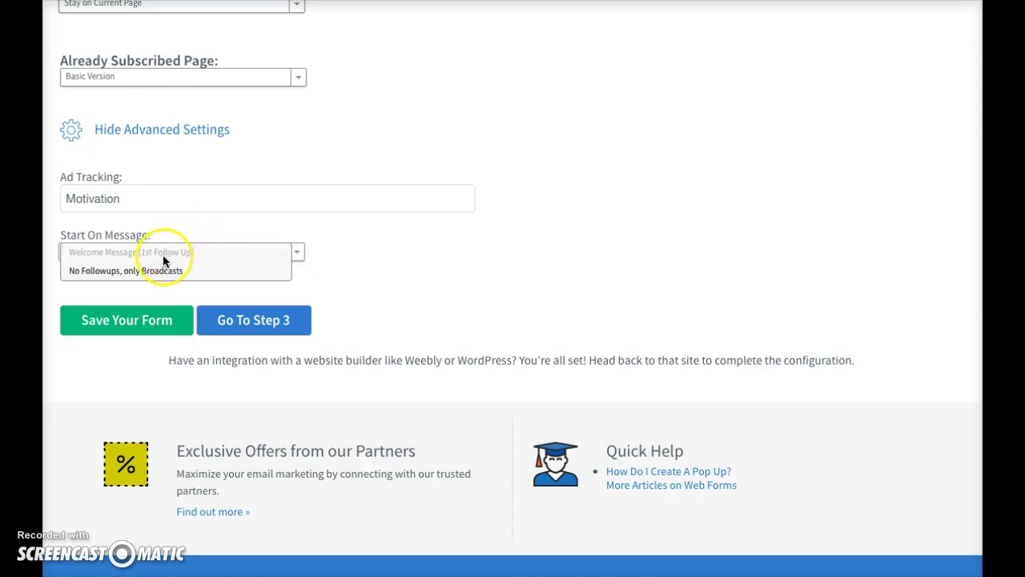
{"action": "left_click", "coordinate": [126, 276]}
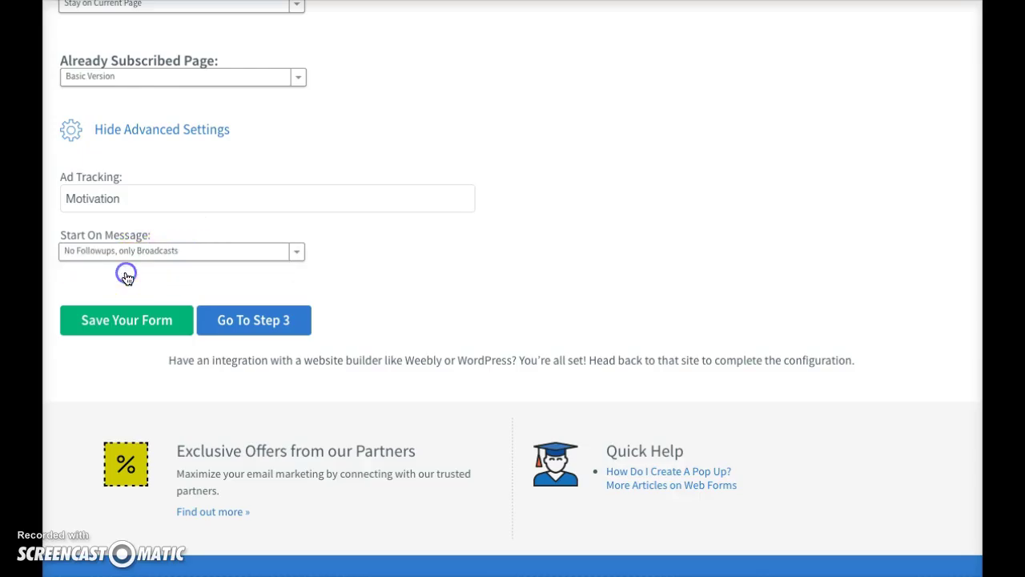
Review the available Start On Message choices without selecting a different one.
{"action": "left_click", "coordinate": [301, 256]}
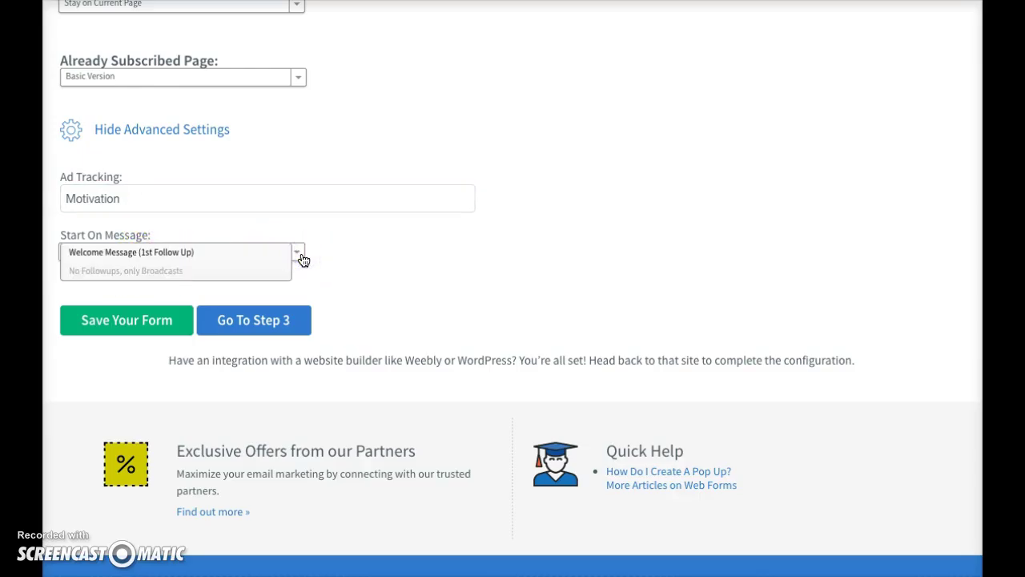
{"action": "left_click", "coordinate": [234, 271]}
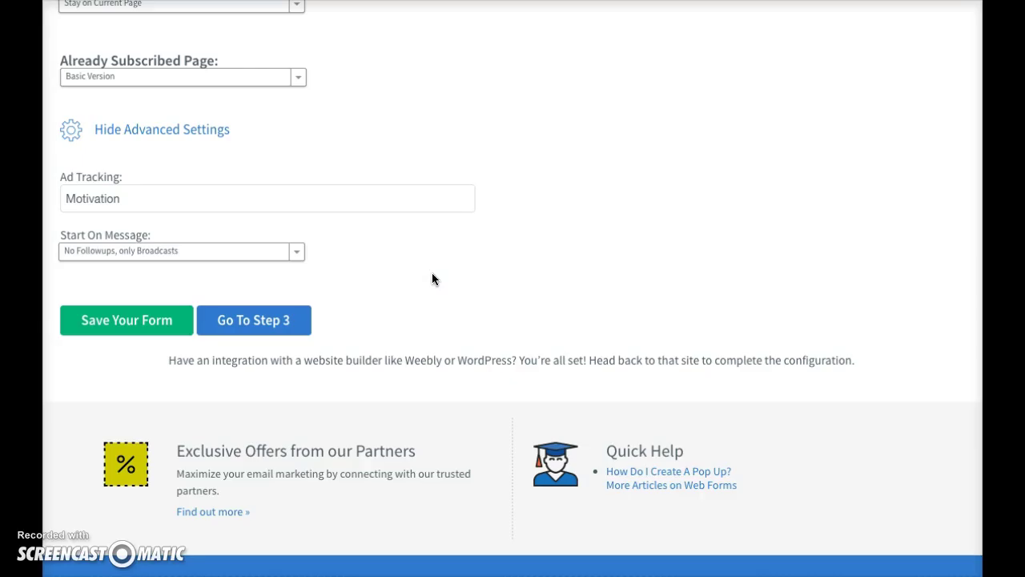
{"action": "left_click", "coordinate": [302, 261]}
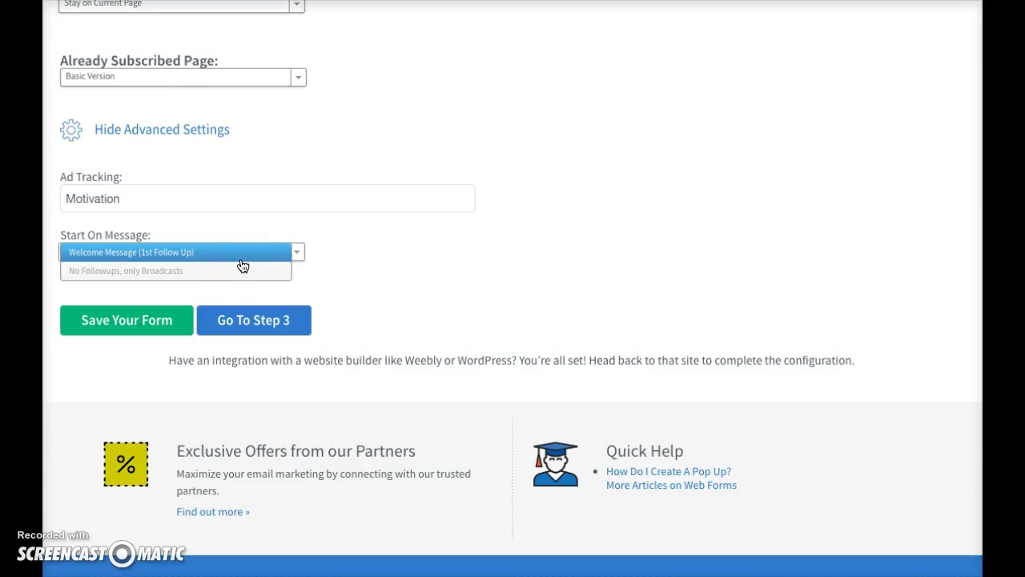
{"action": "left_click", "coordinate": [476, 266]}
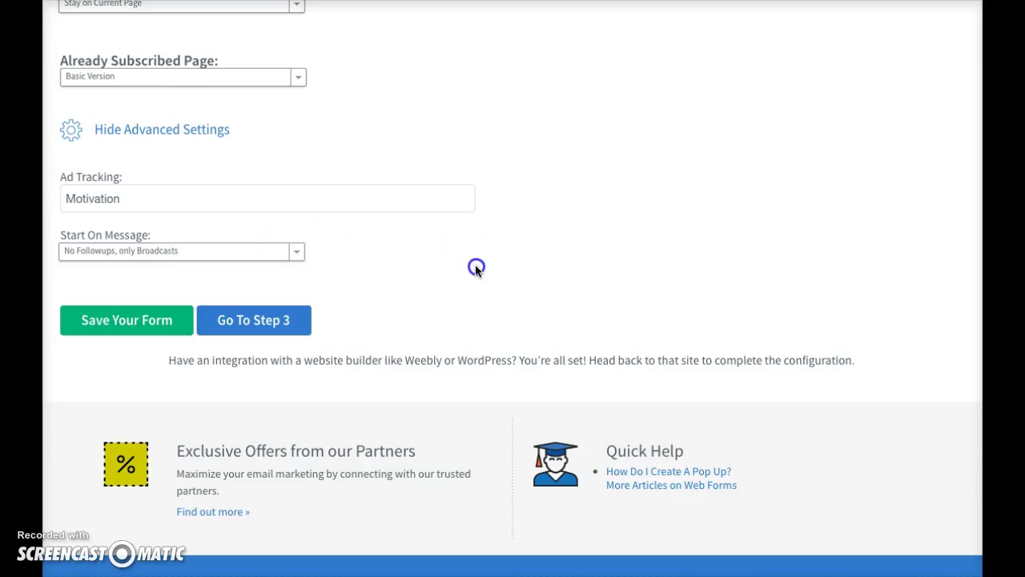
{"action": "left_click", "coordinate": [296, 254]}
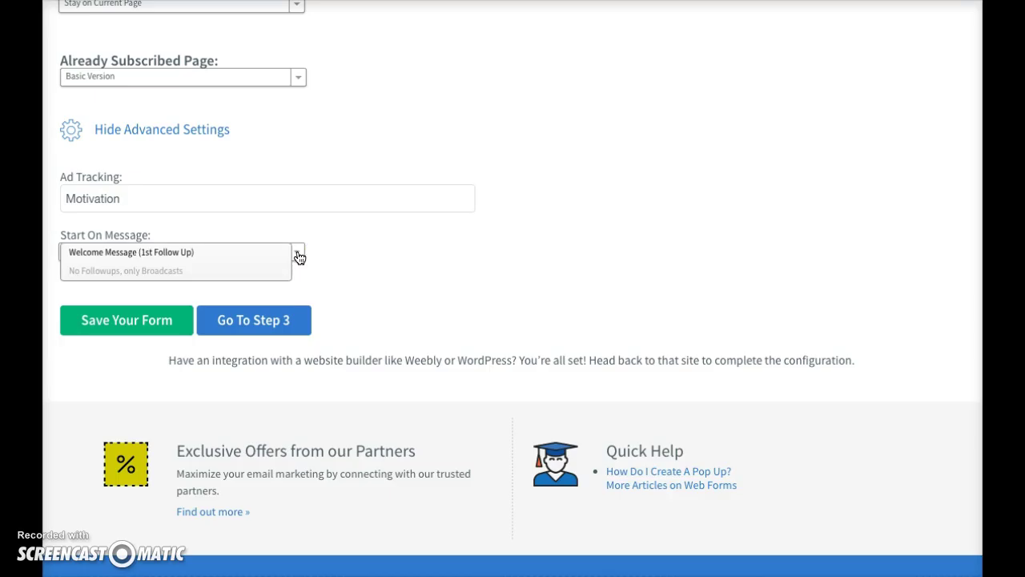
{"action": "left_click", "coordinate": [504, 304]}
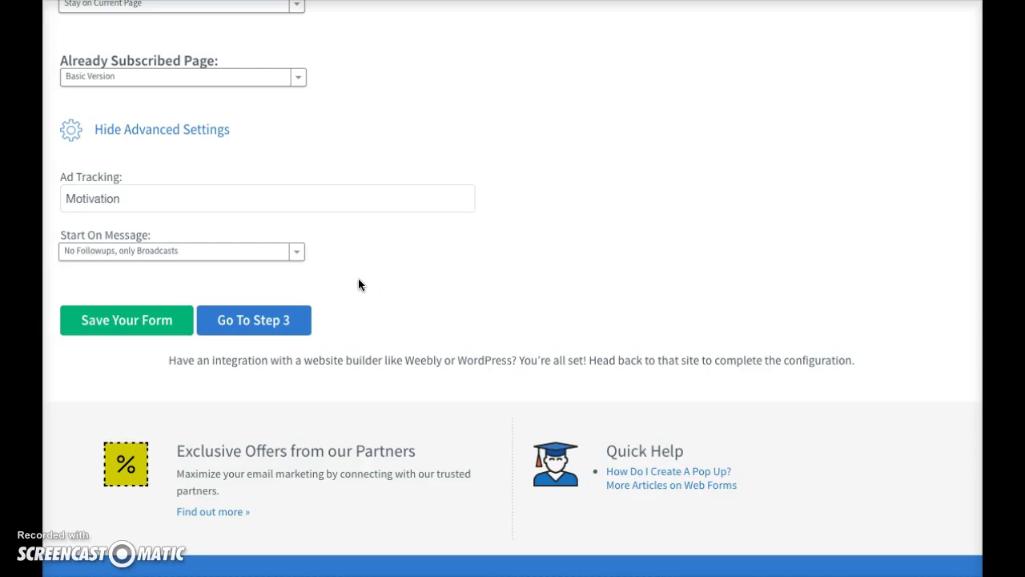
Try "Welcome Message (1st Follow Up)" as the starting message and revert to "No Followups, only Broadcasts".
{"action": "left_click", "coordinate": [298, 256]}
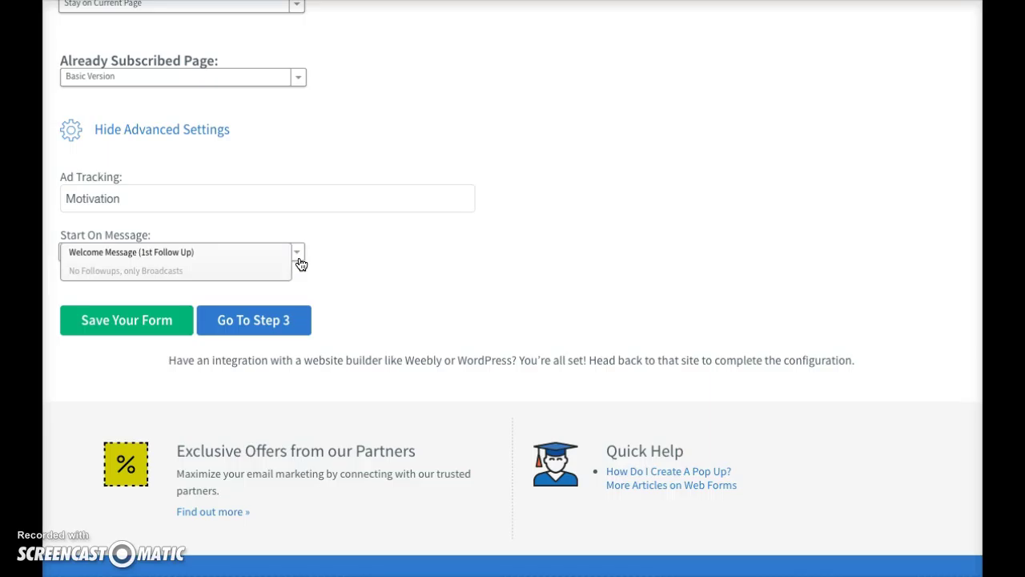
{"action": "left_click", "coordinate": [181, 253]}
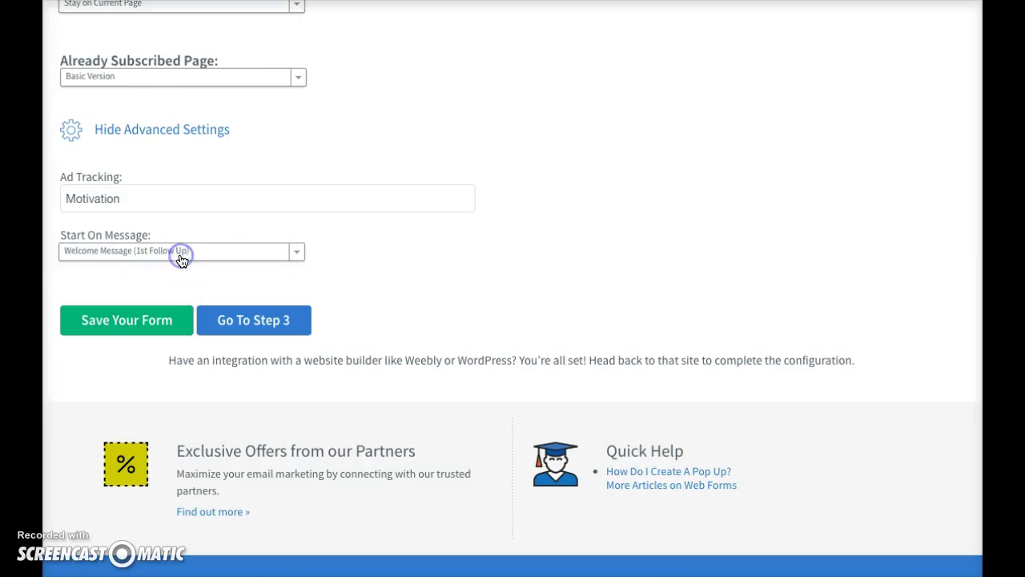
{"action": "left_click", "coordinate": [296, 255]}
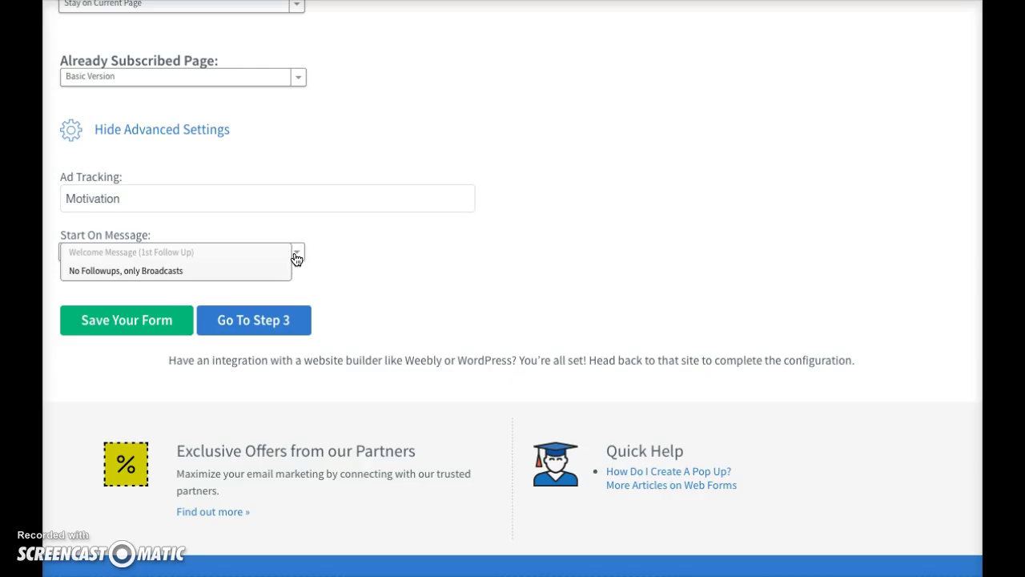
{"action": "left_click", "coordinate": [245, 272]}
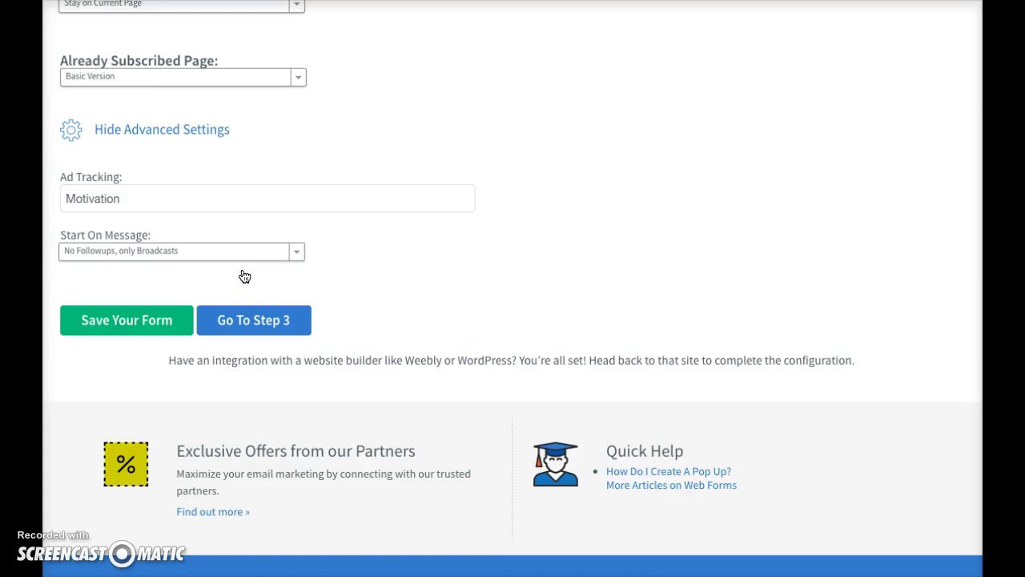
Set the form's Start On Message option to "Welcome Message (1st Follow Up)".
{"action": "scroll", "coordinate": [293, 264], "scroll_direction": "down", "scroll_amount": 1}
{"action": "left_click", "coordinate": [298, 229]}
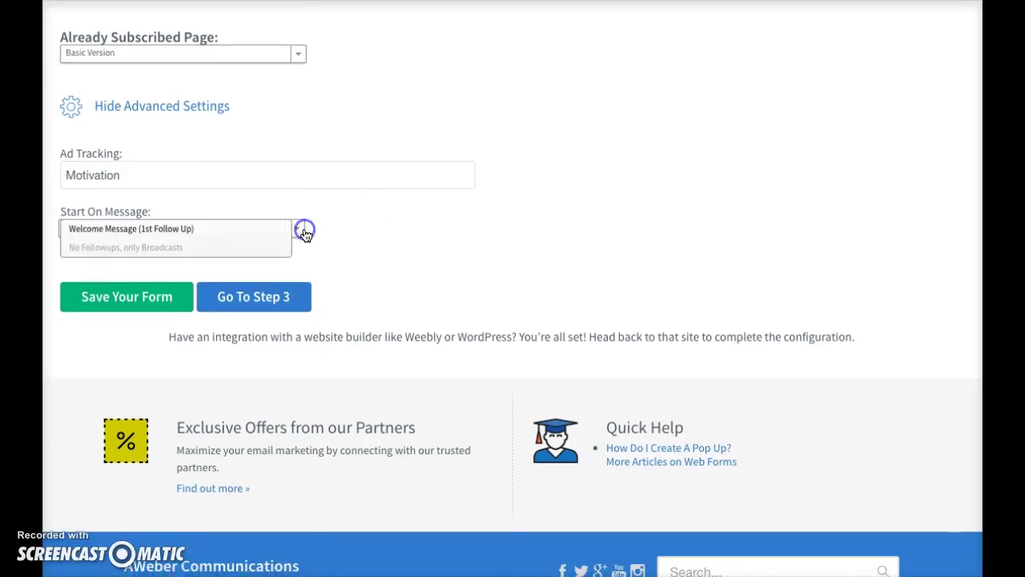
{"action": "left_click", "coordinate": [216, 232]}
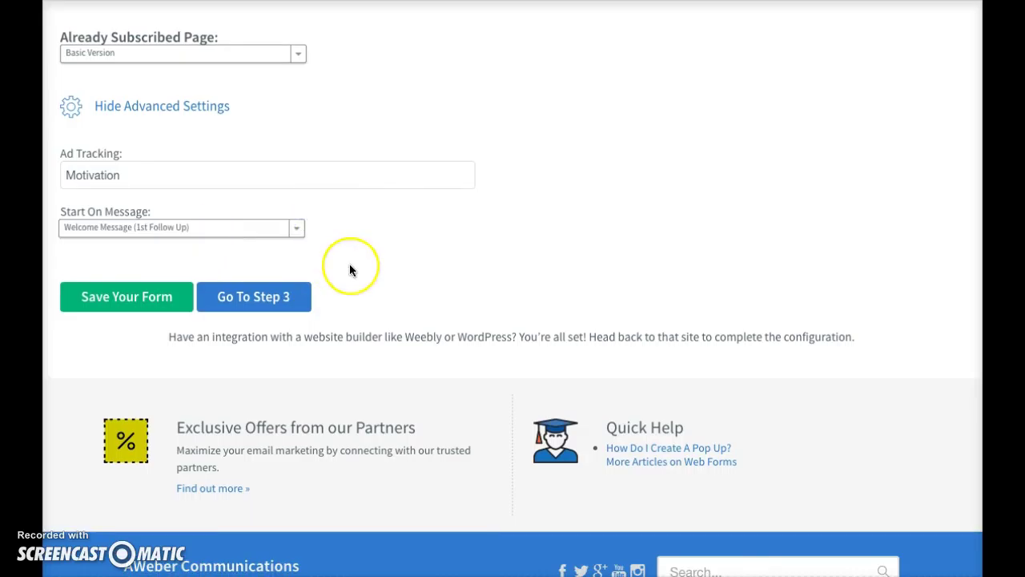
Save the sign-up form with its current settings and proceed to the publishing stage.
{"action": "scroll", "coordinate": [350, 267], "scroll_direction": "down", "scroll_amount": 1}
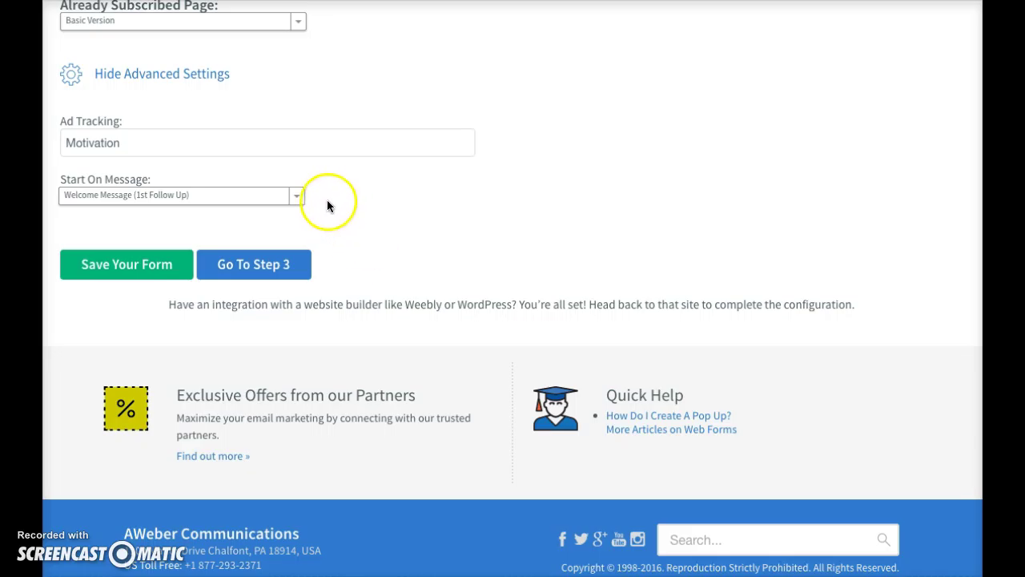
{"action": "left_click", "coordinate": [384, 101]}
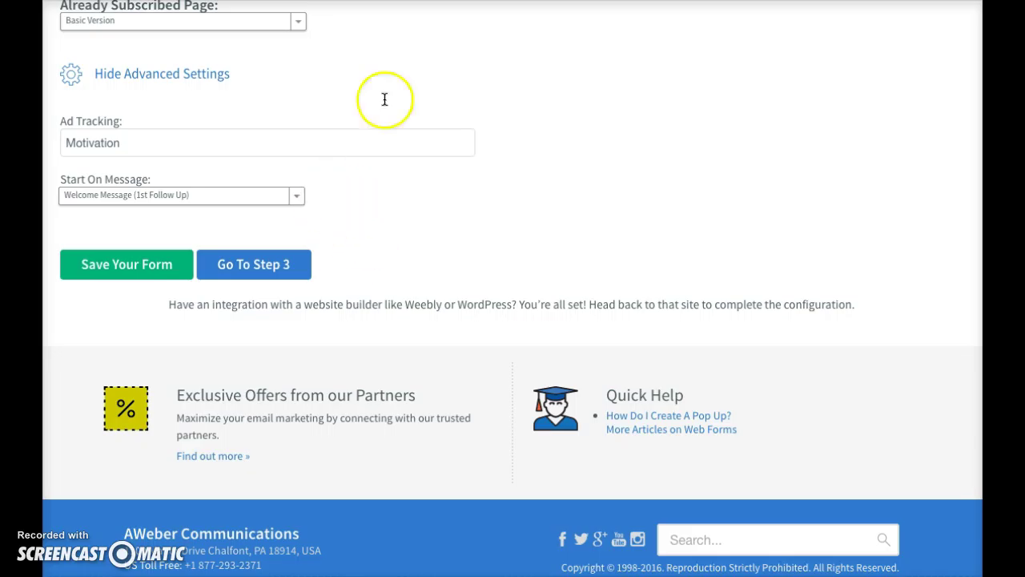
{"action": "left_click", "coordinate": [108, 272]}
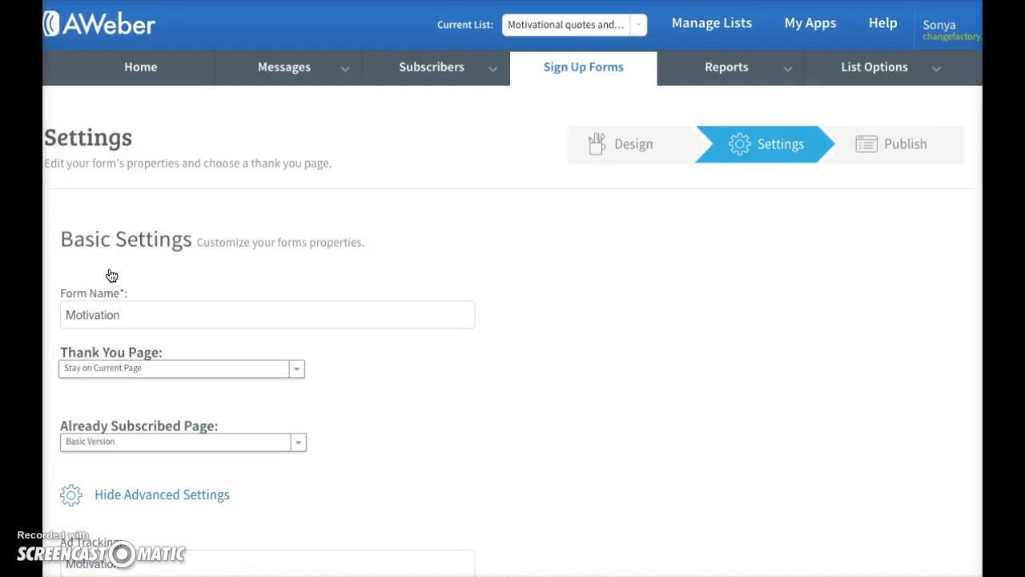
{"action": "scroll", "coordinate": [478, 357], "scroll_direction": "down", "scroll_amount": 5}
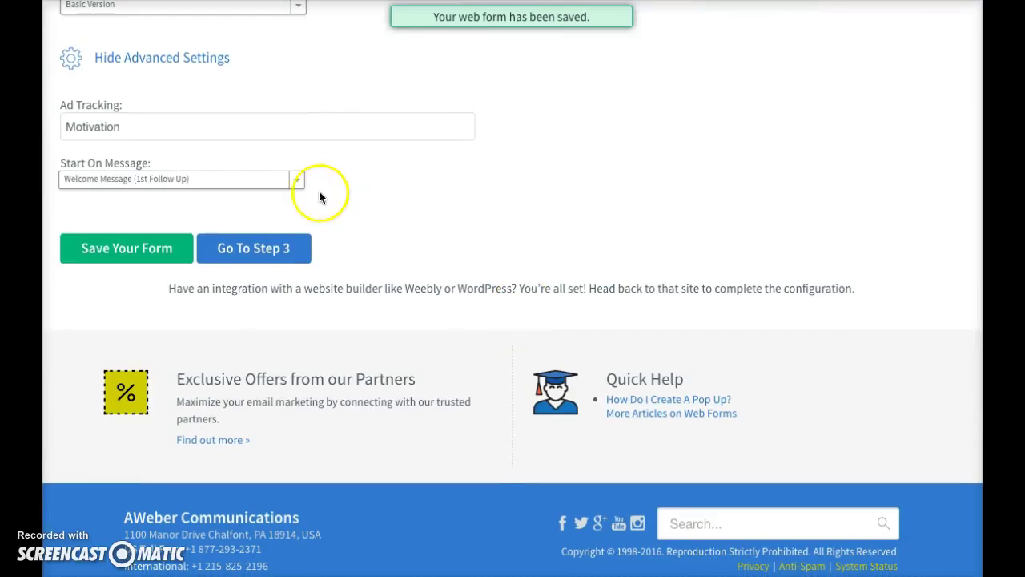
{"action": "left_click", "coordinate": [233, 258]}
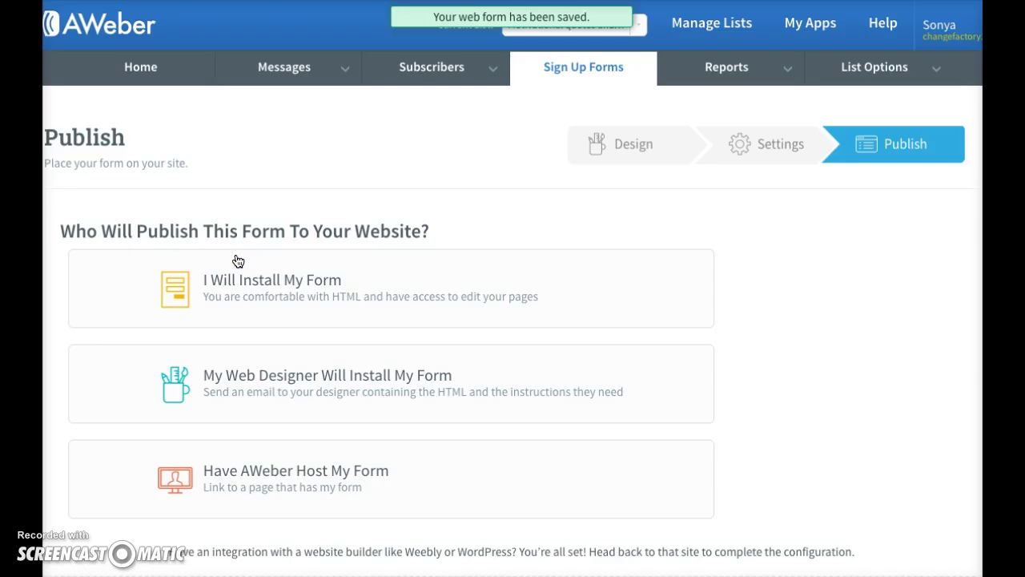
Choose "I Will Install My Form" as the way to publish the form to the website.
{"action": "left_click", "coordinate": [366, 220]}
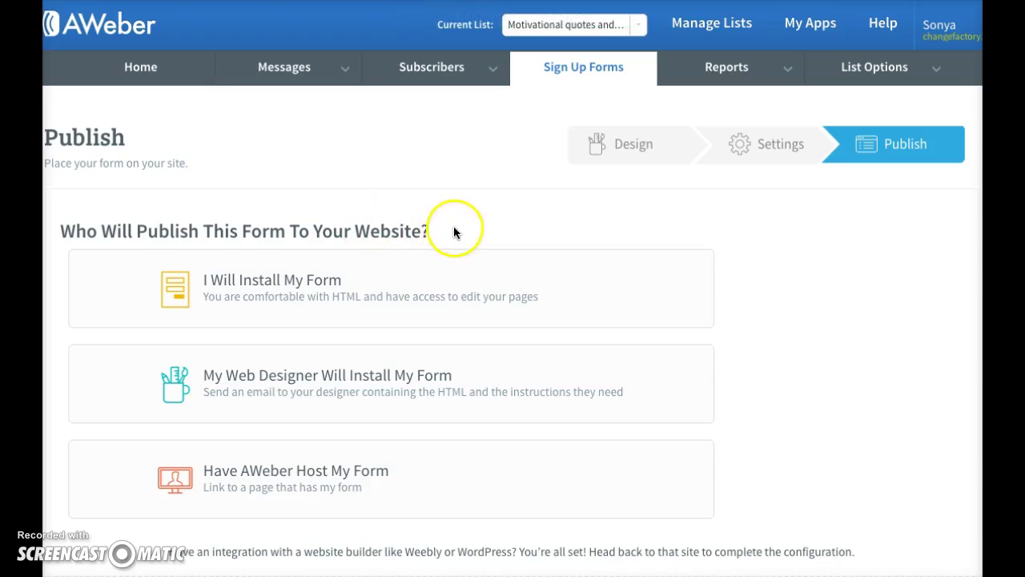
{"action": "scroll", "coordinate": [712, 273], "scroll_direction": "down", "scroll_amount": 1}
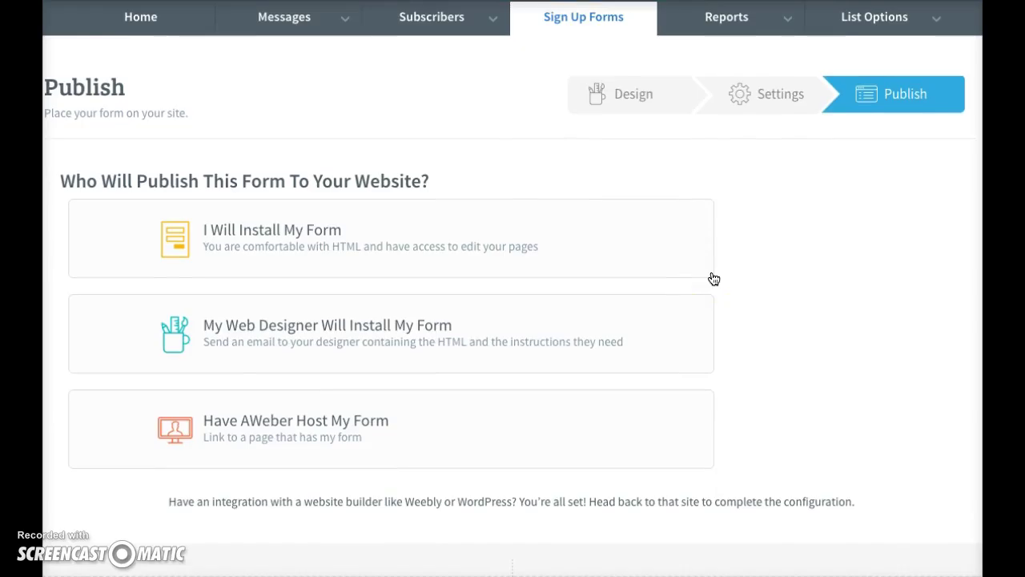
{"action": "scroll", "coordinate": [759, 329], "scroll_direction": "down", "scroll_amount": 2}
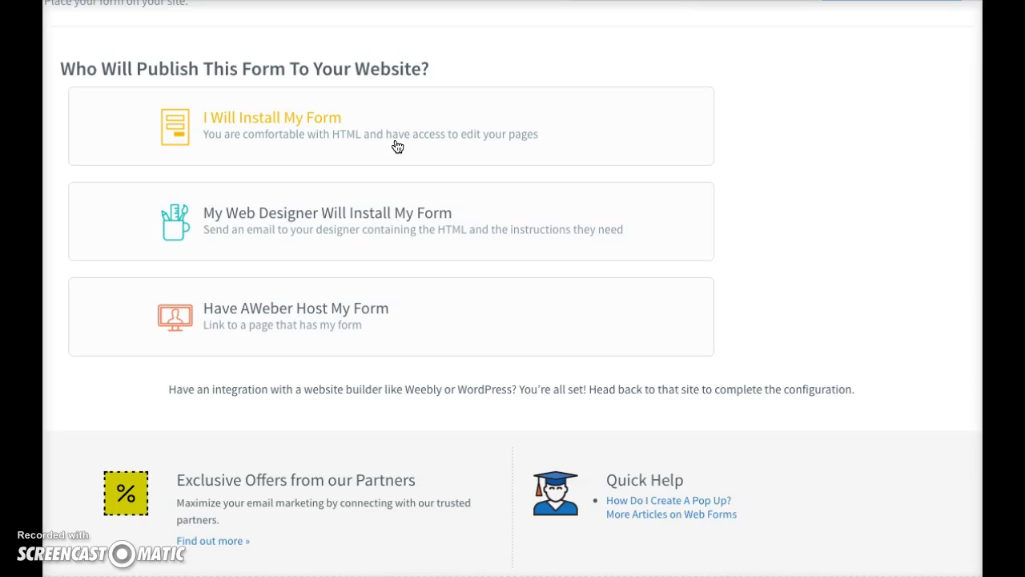
{"action": "left_click", "coordinate": [291, 124]}
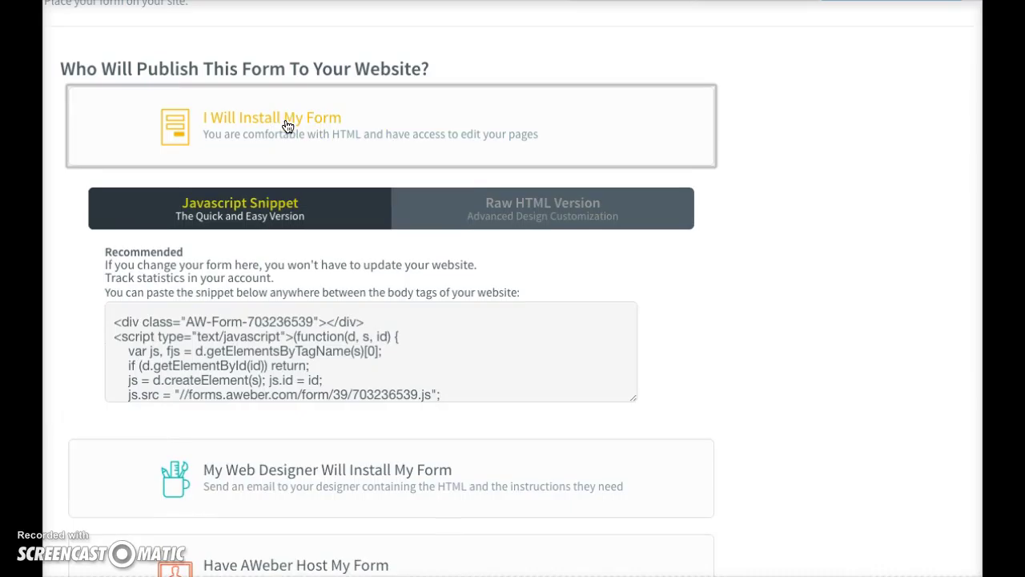
Examine the Javascript snippet for embedding the form and its installation notes.
{"action": "scroll", "coordinate": [630, 256], "scroll_direction": "down", "scroll_amount": 2}
{"action": "left_click", "coordinate": [355, 229]}
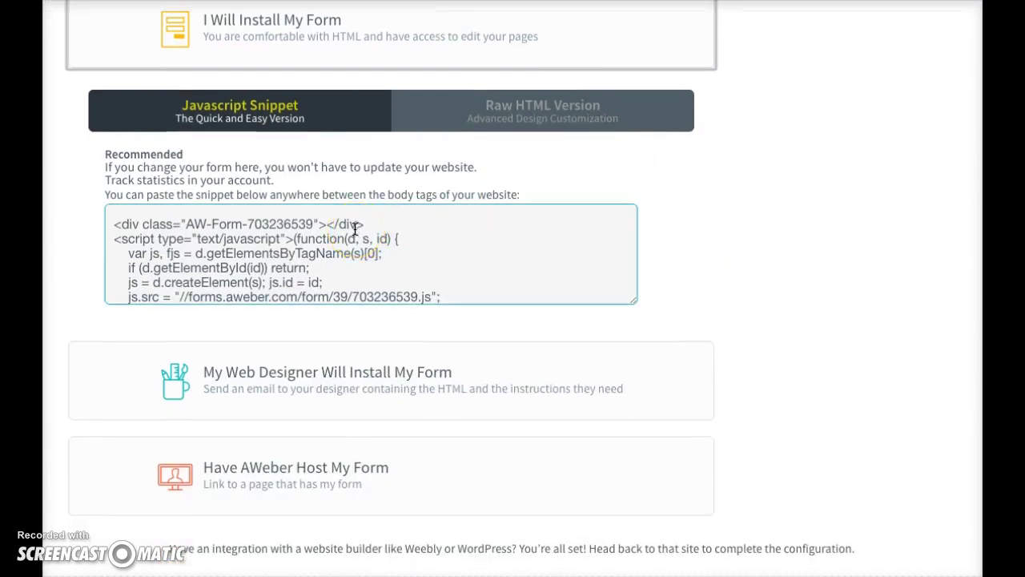
{"action": "left_click", "coordinate": [508, 159]}
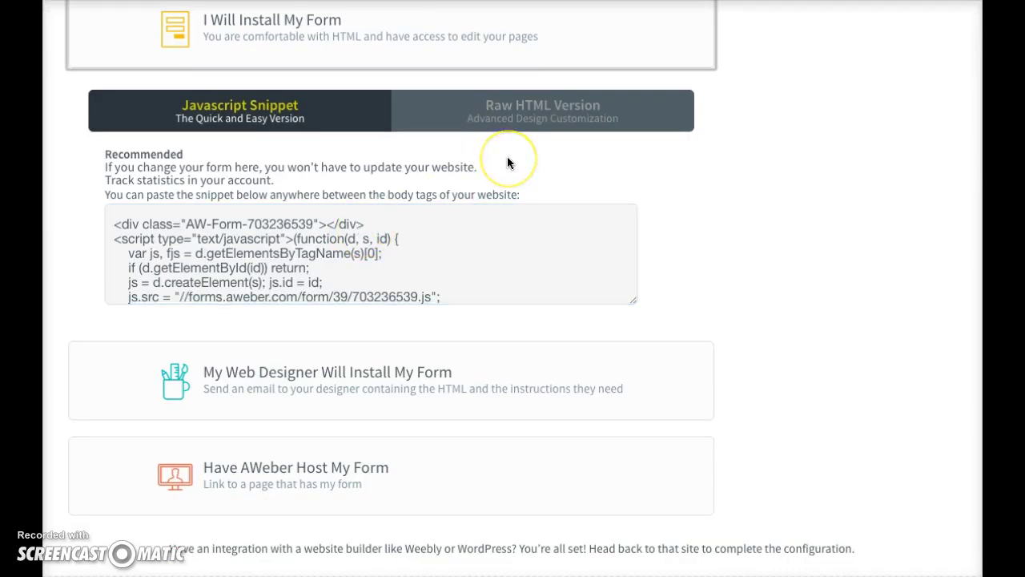
{"action": "left_click", "coordinate": [476, 212]}
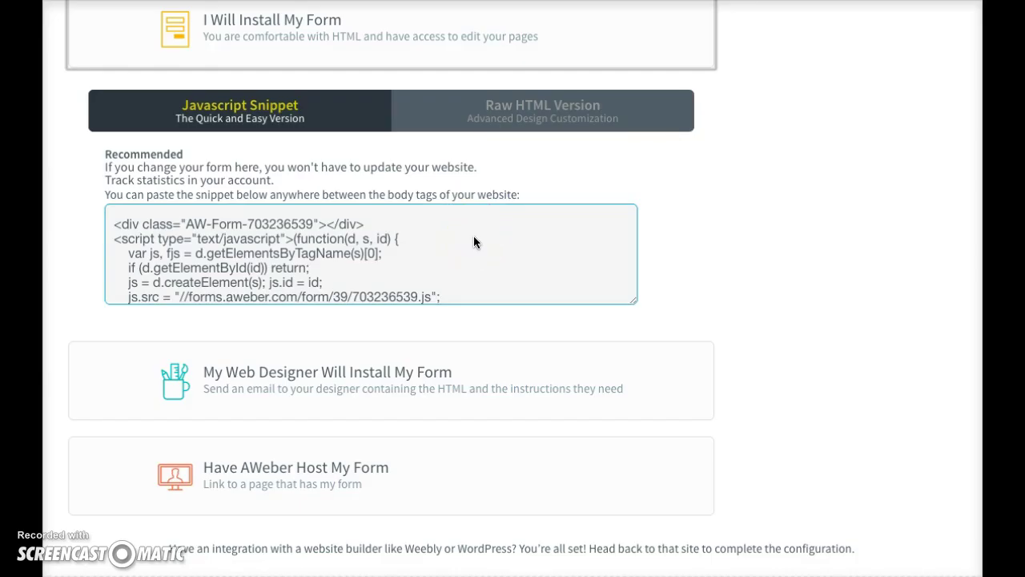
{"action": "left_click", "coordinate": [618, 174]}
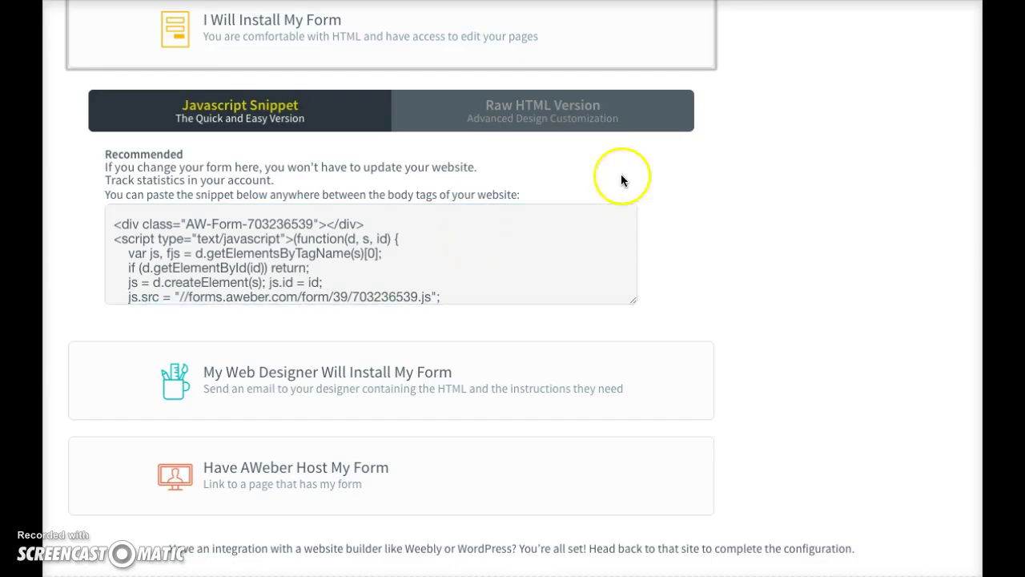
{"action": "scroll", "coordinate": [757, 194], "scroll_direction": "down", "scroll_amount": 1}
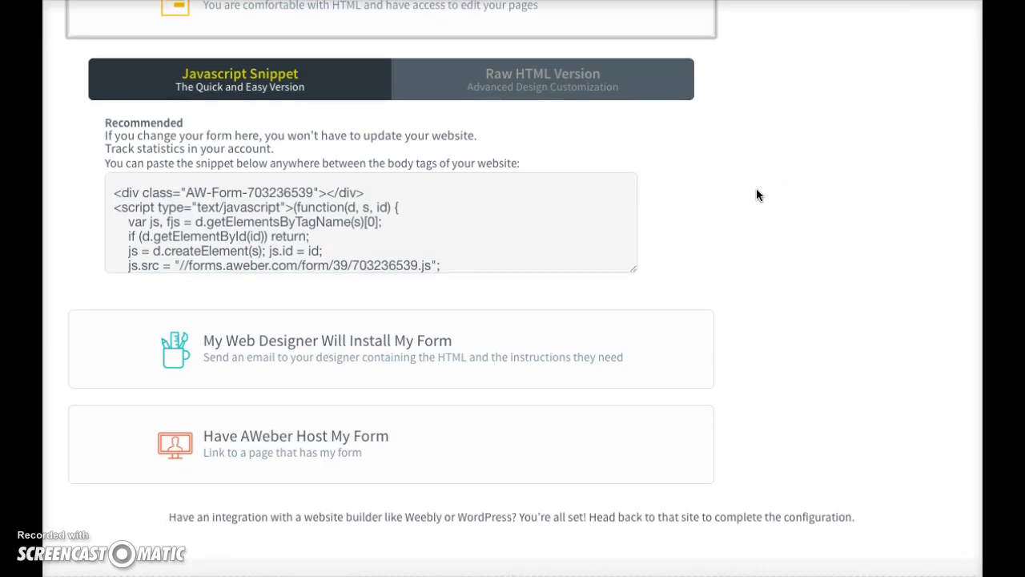
Show the Raw HTML Version of the form code, select all of it and review it through to the end.
{"action": "left_click", "coordinate": [572, 85]}
{"action": "left_click", "coordinate": [622, 120]}
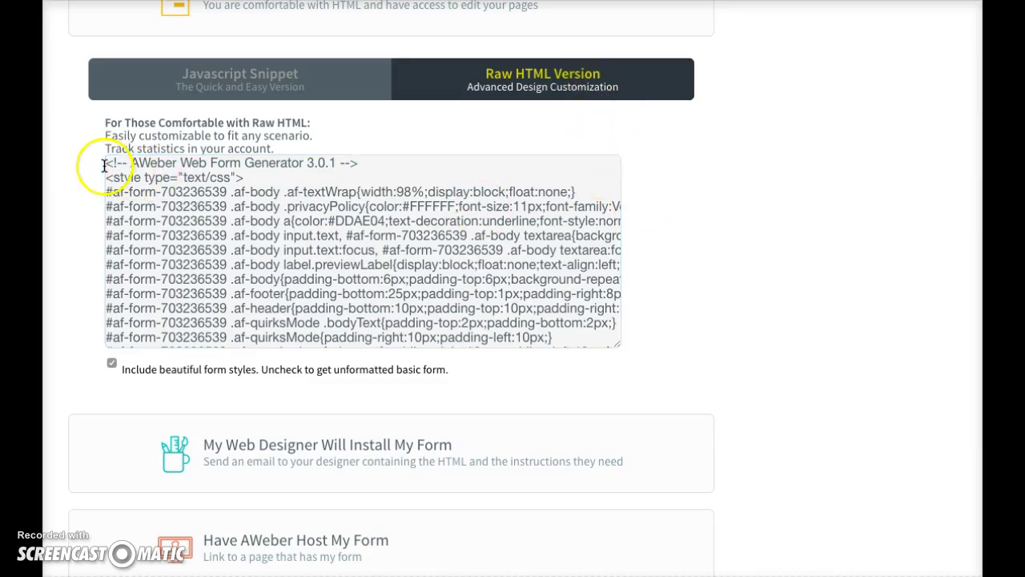
{"action": "left_click", "coordinate": [142, 166]}
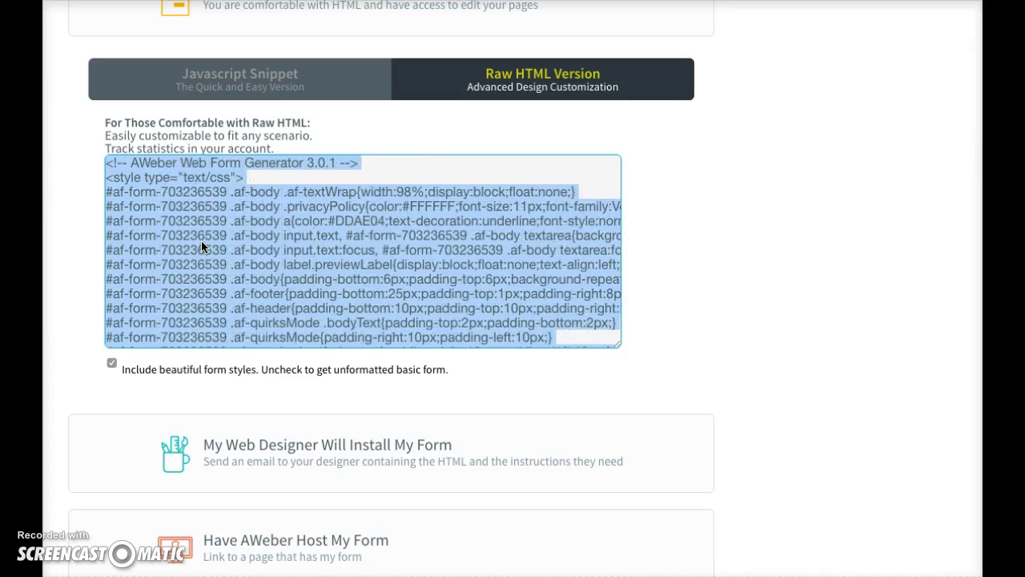
{"action": "scroll", "coordinate": [458, 303], "scroll_direction": "down", "scroll_amount": 10}
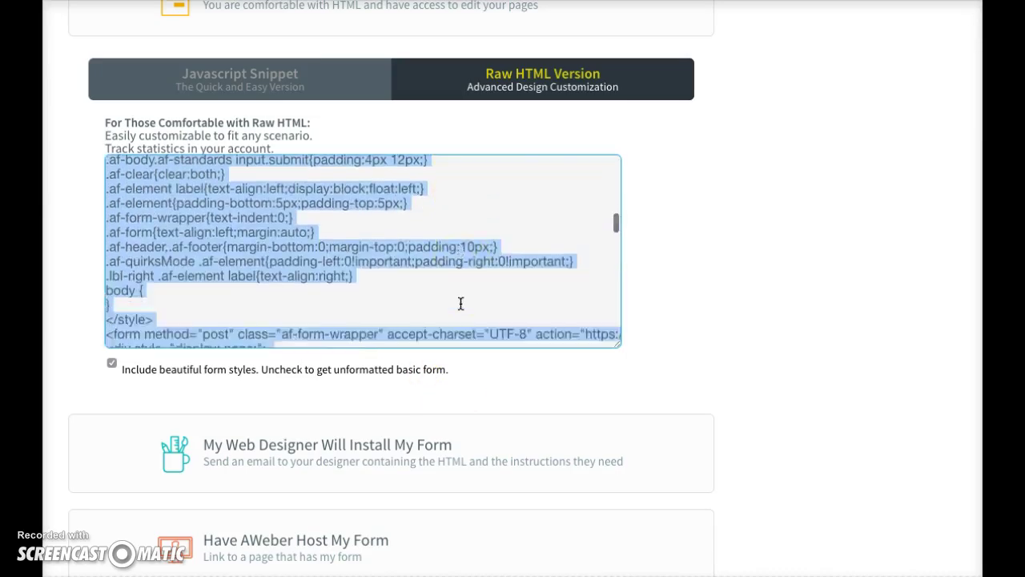
{"action": "scroll", "coordinate": [461, 303], "scroll_direction": "down", "scroll_amount": 15}
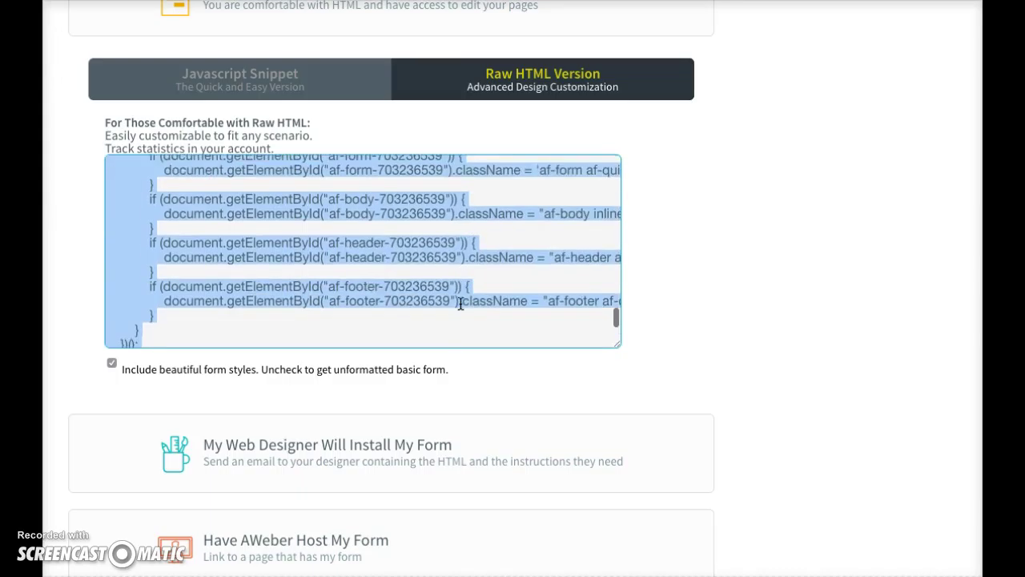
{"action": "left_click", "coordinate": [728, 295]}
{"action": "scroll", "coordinate": [698, 192], "scroll_direction": "up", "scroll_amount": 4}
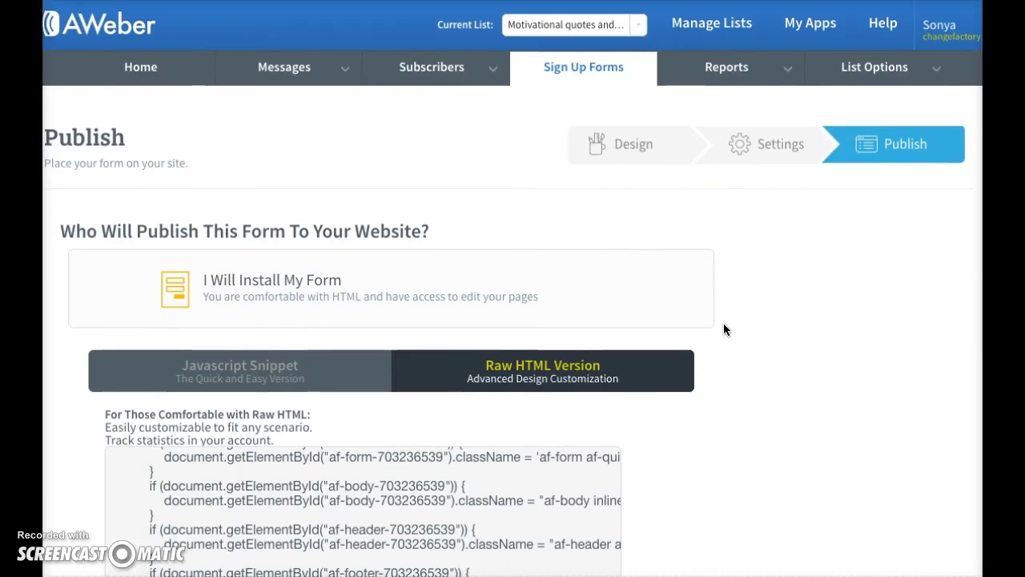
{"action": "left_click", "coordinate": [580, 318]}
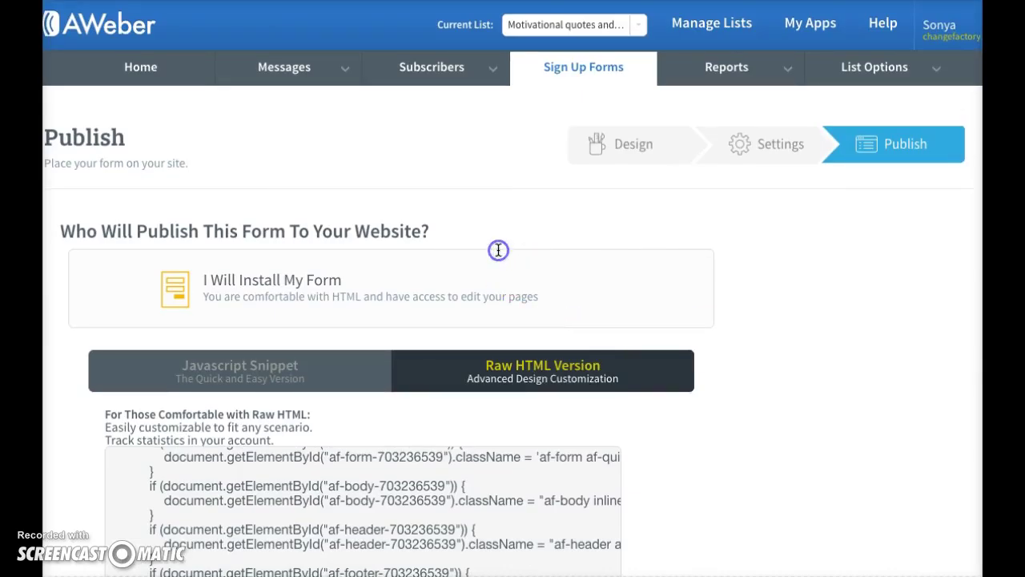
Examine the end of the raw HTML code, the form styles option and the remaining ways to publish the form.
{"action": "scroll", "coordinate": [740, 332], "scroll_direction": "down", "scroll_amount": 3}
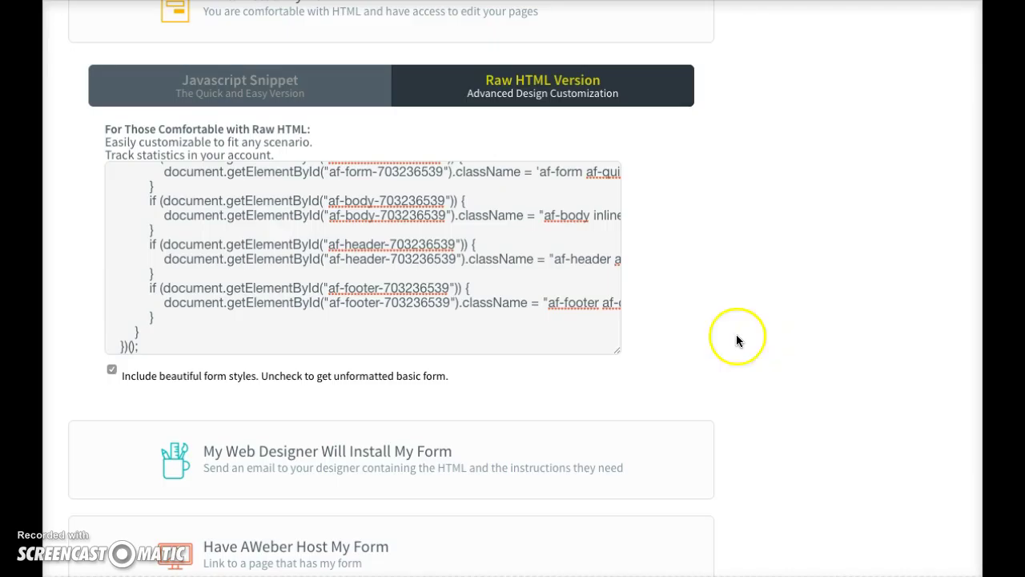
{"action": "scroll", "coordinate": [725, 337], "scroll_direction": "up", "scroll_amount": 1}
{"action": "scroll", "coordinate": [717, 342], "scroll_direction": "down", "scroll_amount": 1}
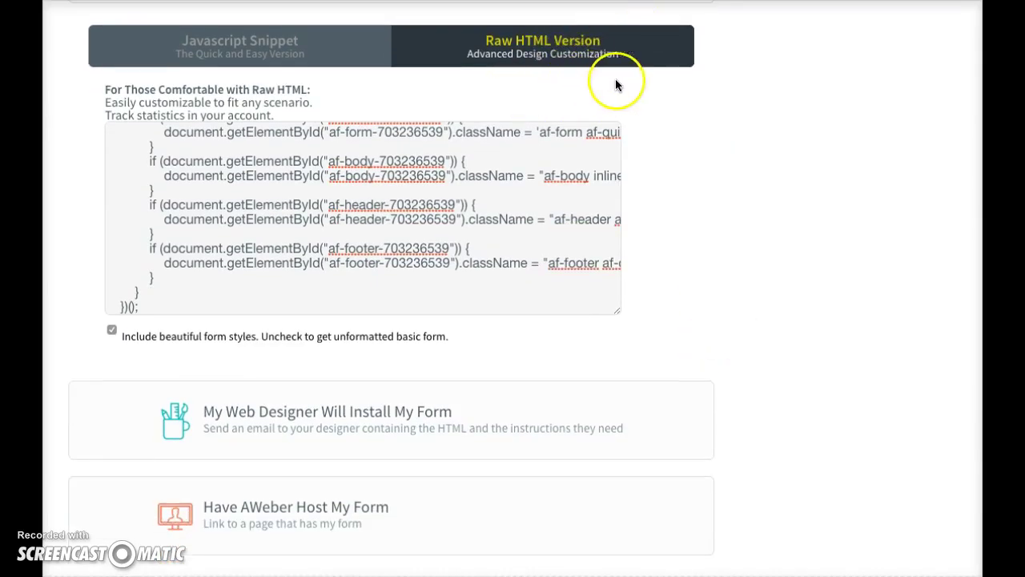
{"action": "scroll", "coordinate": [645, 199], "scroll_direction": "down", "scroll_amount": 2}
{"action": "scroll", "coordinate": [645, 199], "scroll_direction": "up", "scroll_amount": 1}
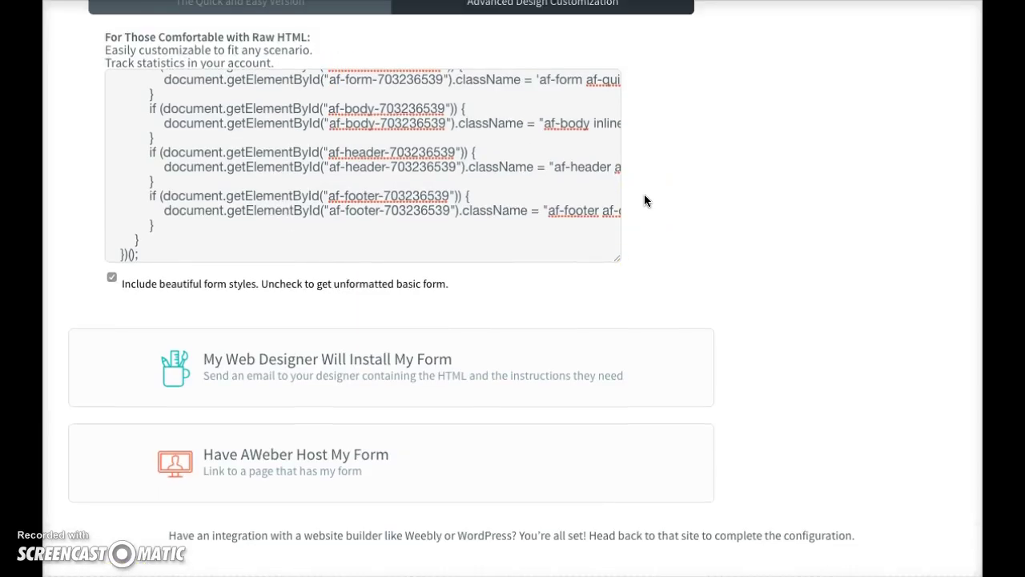
{"action": "scroll", "coordinate": [657, 196], "scroll_direction": "up", "scroll_amount": 1}
{"action": "left_click", "coordinate": [670, 200]}
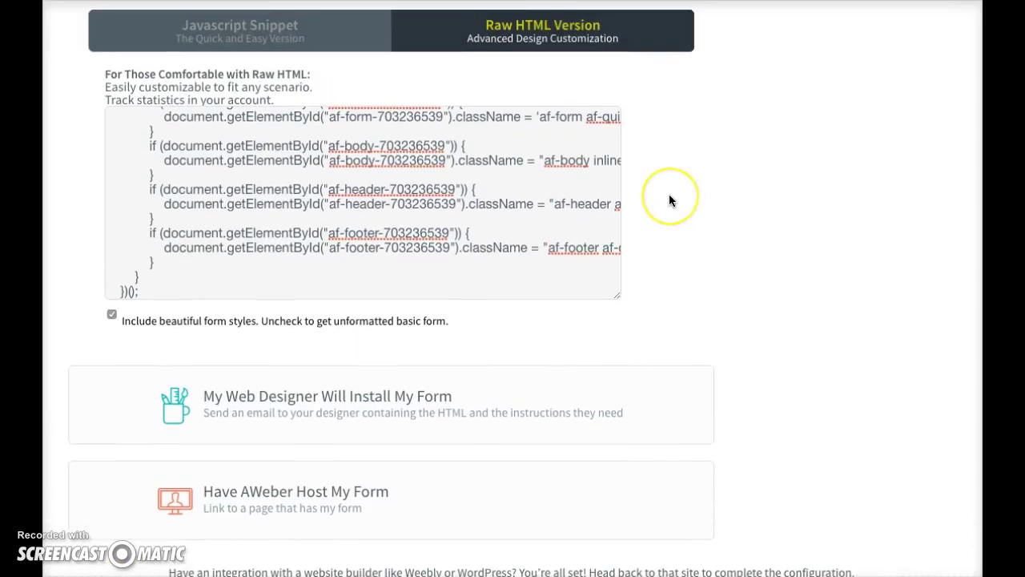
{"action": "scroll", "coordinate": [671, 200], "scroll_direction": "up", "scroll_amount": 1}
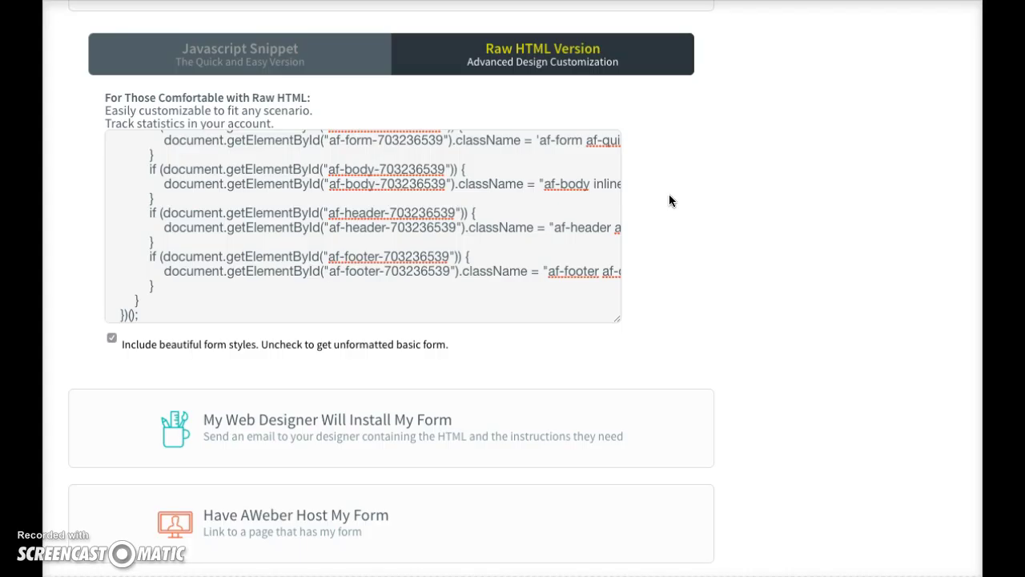
{"action": "left_click", "coordinate": [717, 220]}
{"action": "scroll", "coordinate": [717, 220], "scroll_direction": "down", "scroll_amount": 1}
{"action": "scroll", "coordinate": [717, 216], "scroll_direction": "up", "scroll_amount": 3}
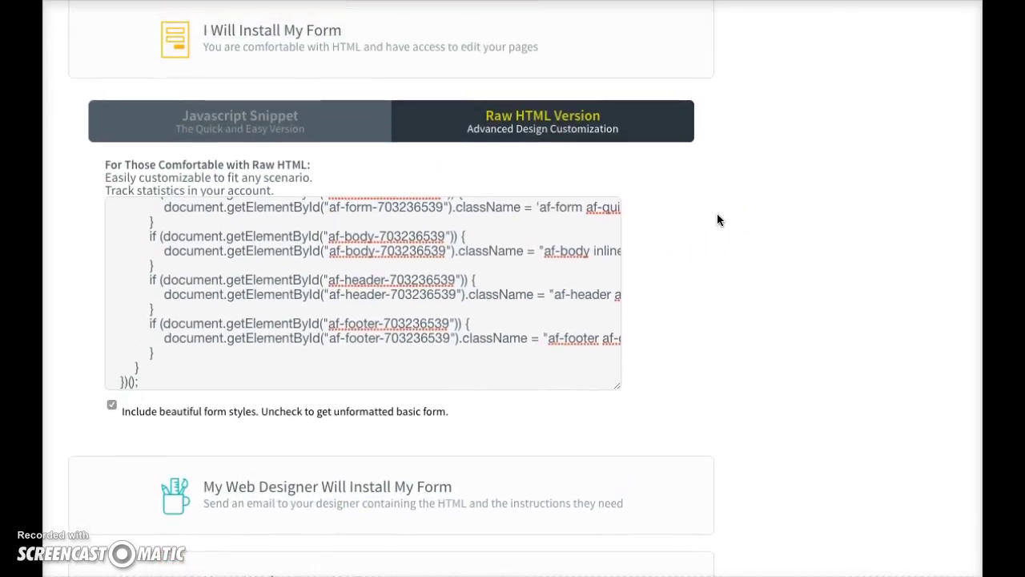
{"action": "left_click", "coordinate": [717, 228]}
{"action": "scroll", "coordinate": [717, 228], "scroll_direction": "down", "scroll_amount": 5}
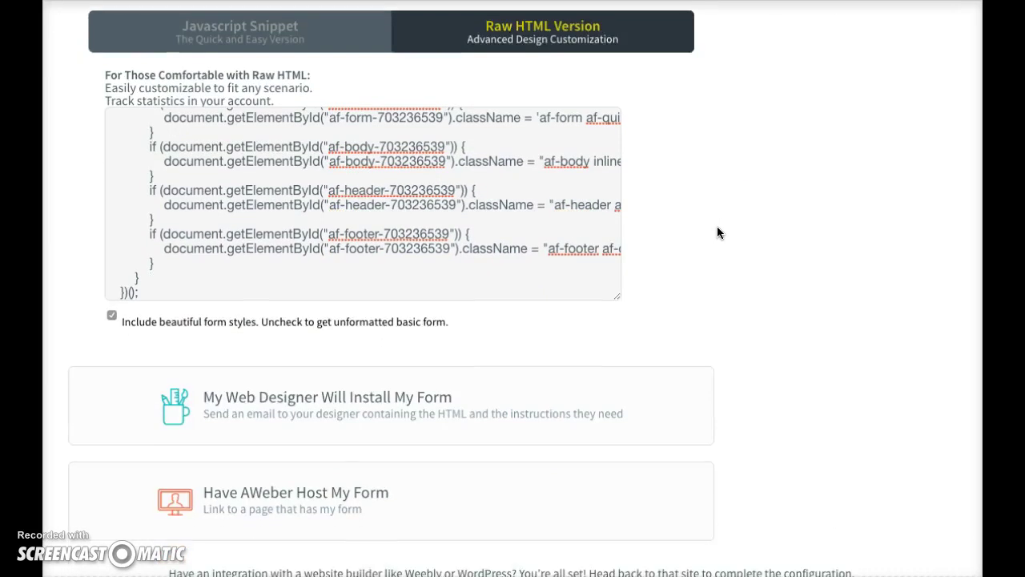
Choose "Have AWeber Host My Form" as the publishing method and copy the link to the hosted form.
{"action": "left_click", "coordinate": [295, 409]}
{"action": "left_click", "coordinate": [298, 50]}
{"action": "left_click", "coordinate": [411, 166]}
{"action": "key", "text": "super+c"}
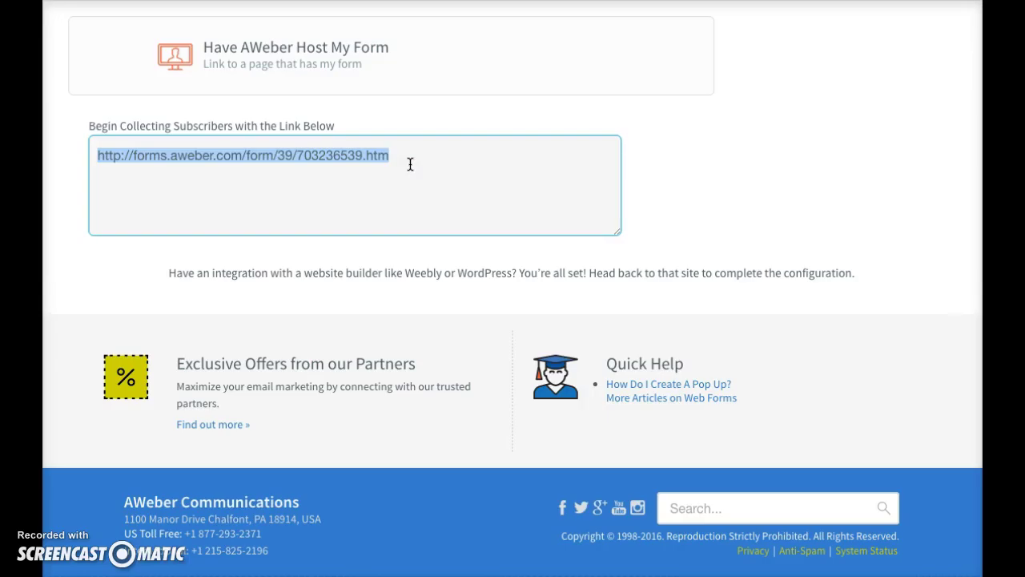
{"action": "left_click", "coordinate": [745, 9]}
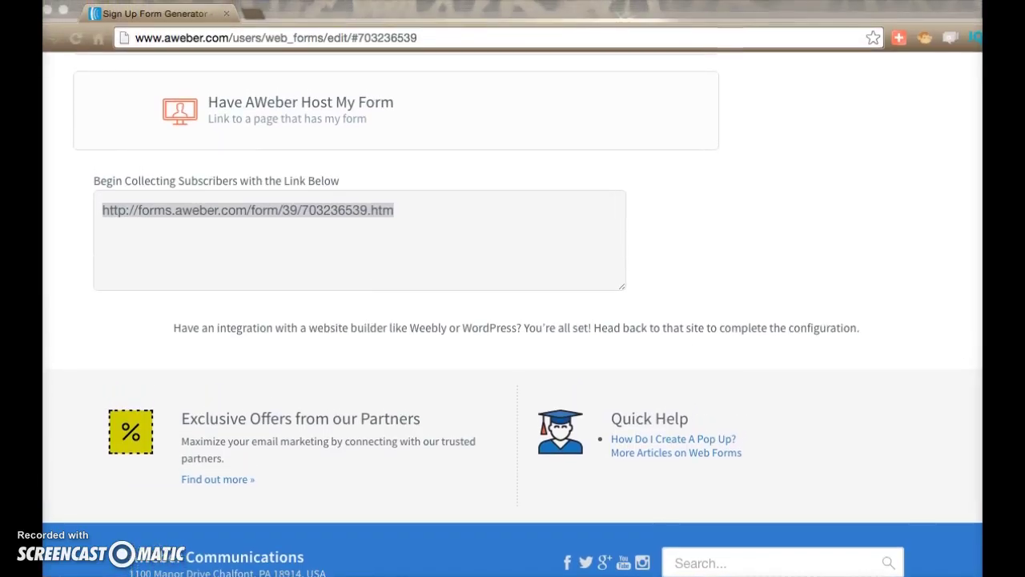
{"action": "left_click", "coordinate": [258, 17]}
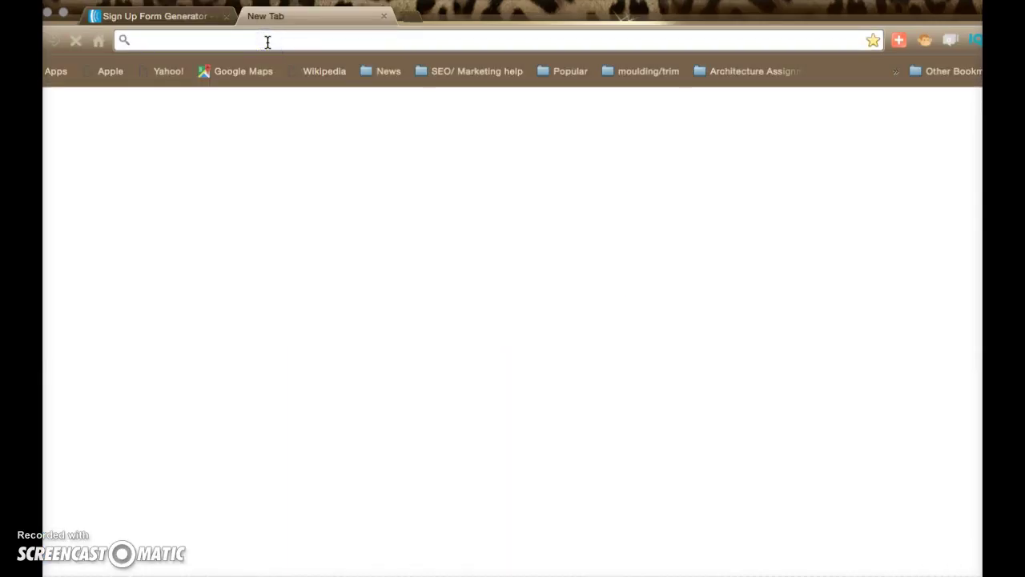
{"action": "key", "text": "super+v"}
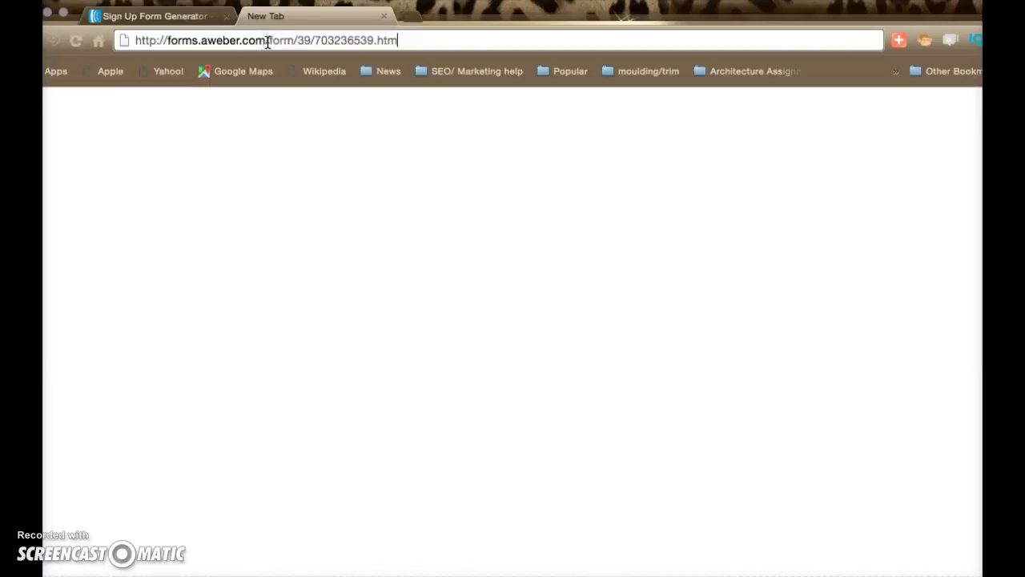
{"action": "key", "text": "Return"}
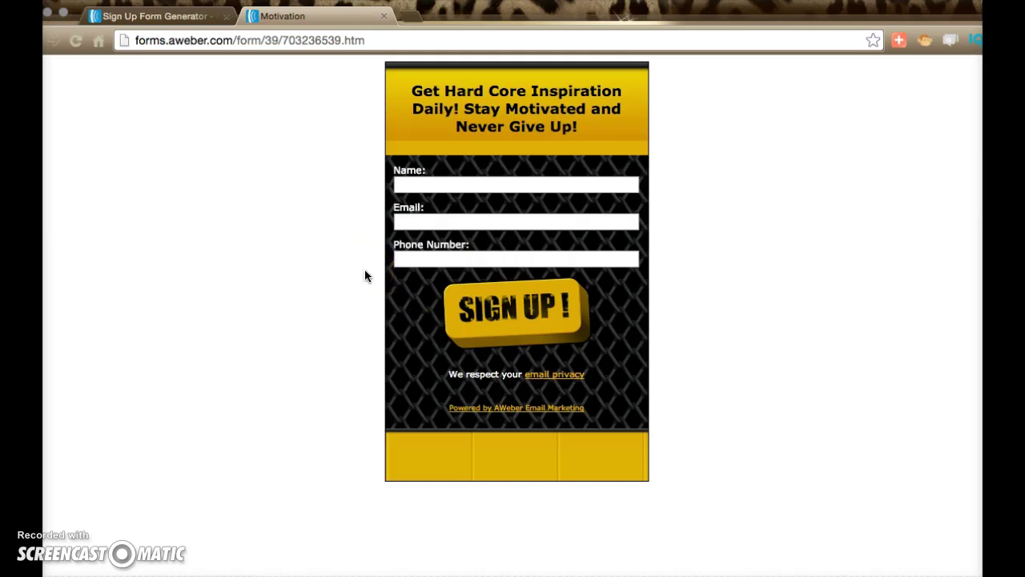
Compare the publishing page with the live hosted Motivation form, ending on the publishing page.
{"action": "left_click", "coordinate": [142, 17]}
{"action": "scroll", "coordinate": [642, 158], "scroll_direction": "up", "scroll_amount": 2}
{"action": "scroll", "coordinate": [642, 158], "scroll_direction": "up", "scroll_amount": 5}
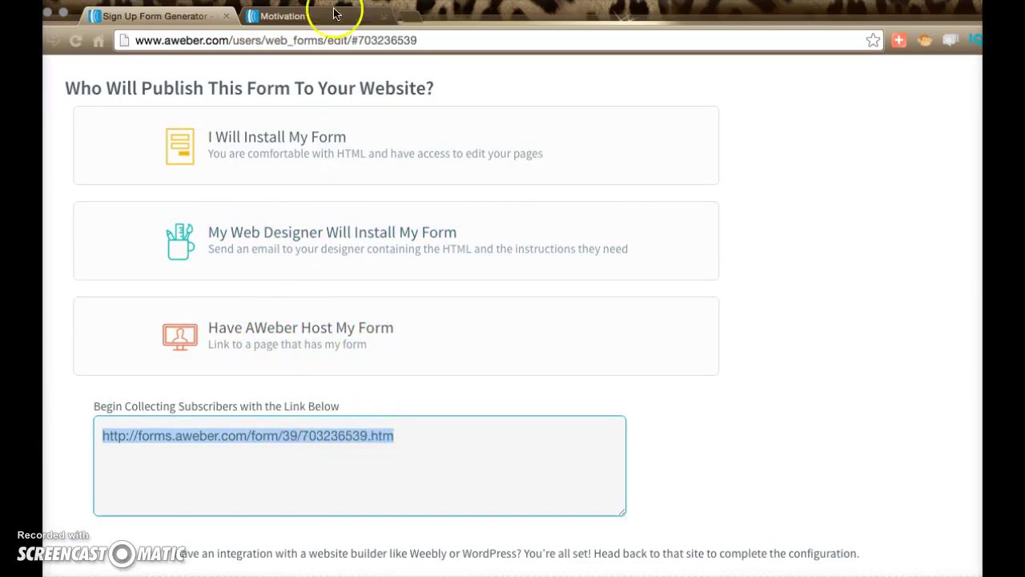
{"action": "left_click", "coordinate": [309, 17]}
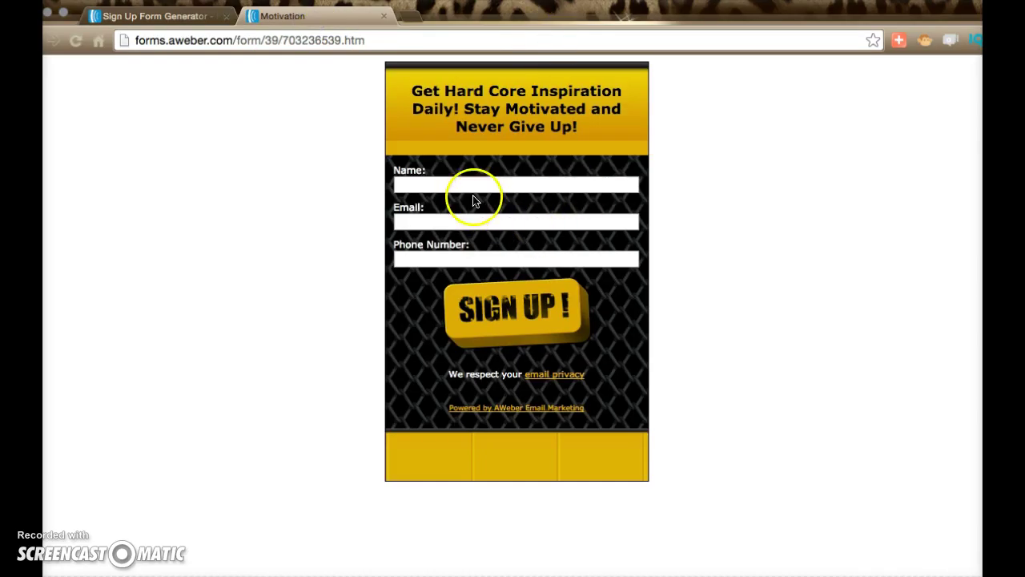
{"action": "left_click", "coordinate": [161, 18]}
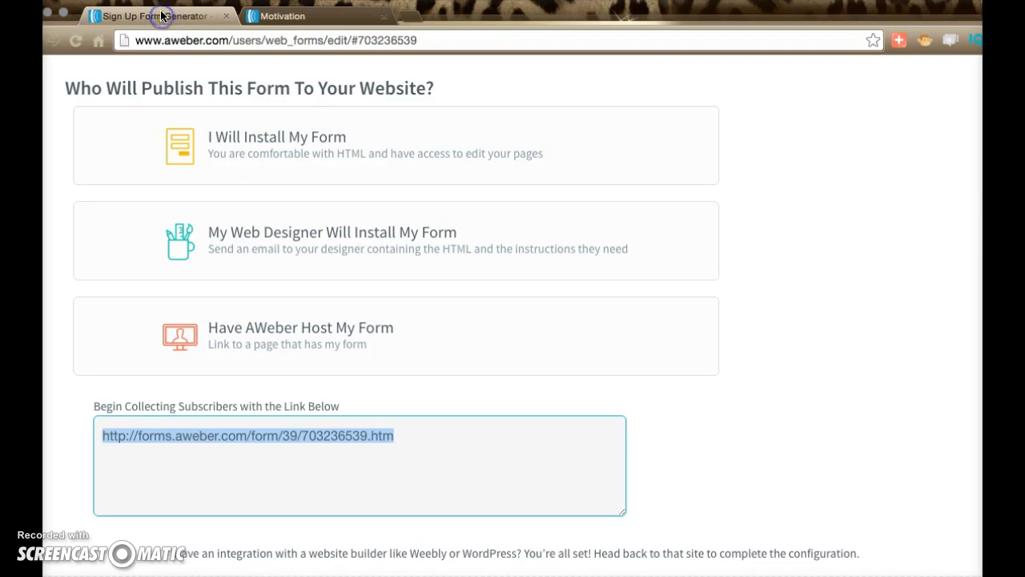
Review the three publishing options on the Publish page and the hosted link below them.
{"action": "scroll", "coordinate": [552, 357], "scroll_direction": "up", "scroll_amount": 5}
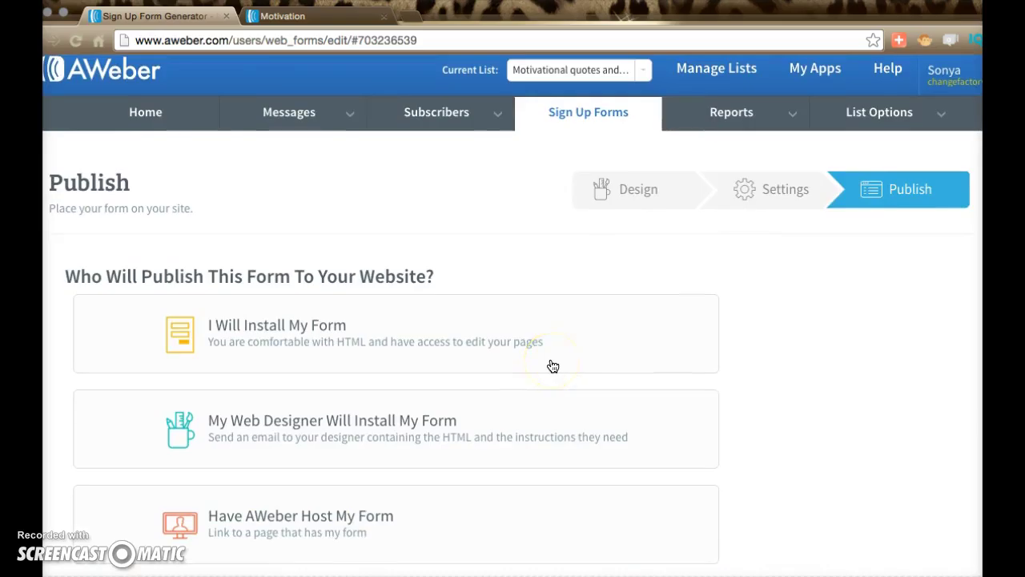
{"action": "left_click", "coordinate": [614, 396]}
{"action": "scroll", "coordinate": [614, 400], "scroll_direction": "down", "scroll_amount": 3}
{"action": "left_click", "coordinate": [665, 441]}
{"action": "scroll", "coordinate": [695, 484], "scroll_direction": "down", "scroll_amount": 1}
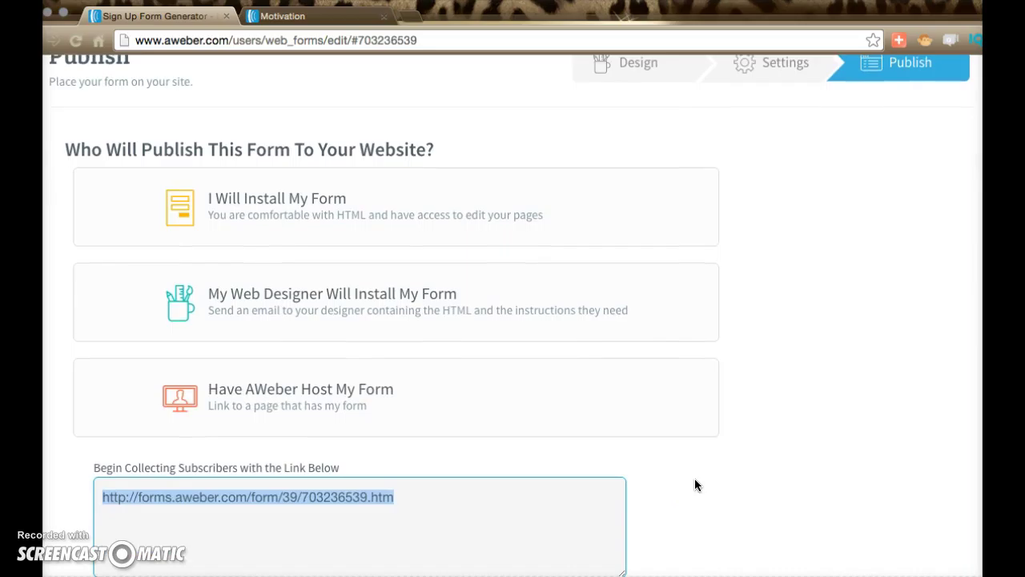
{"action": "scroll", "coordinate": [695, 484], "scroll_direction": "up", "scroll_amount": 1}
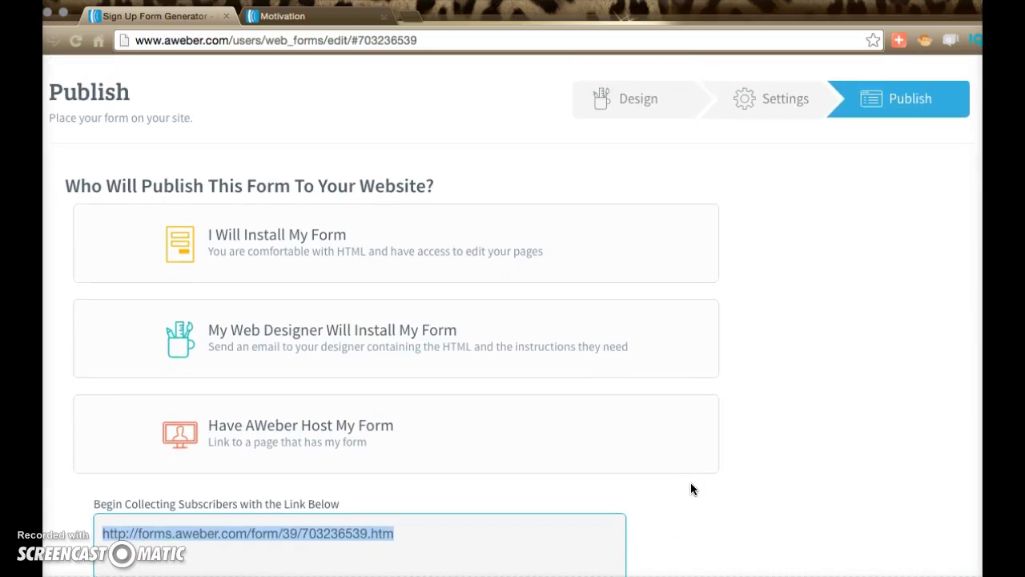
{"action": "scroll", "coordinate": [571, 93], "scroll_direction": "up", "scroll_amount": 1}
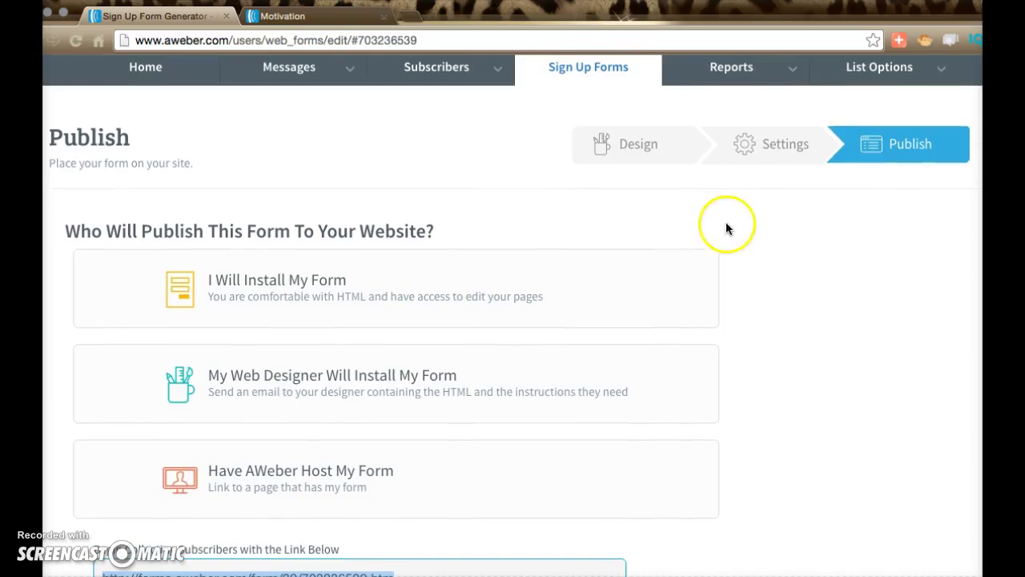
{"action": "scroll", "coordinate": [735, 265], "scroll_direction": "up", "scroll_amount": 1}
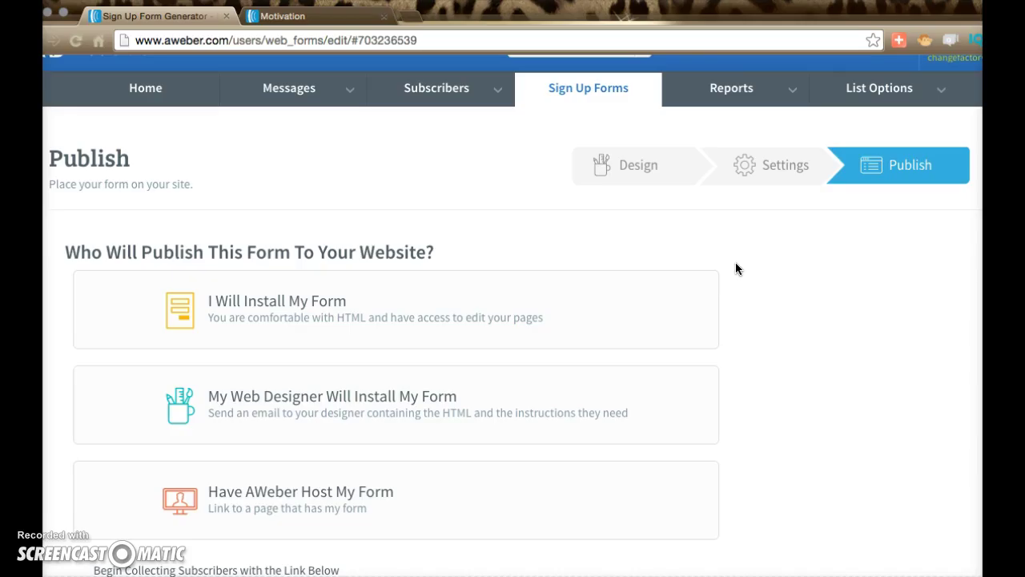
{"action": "scroll", "coordinate": [736, 263], "scroll_direction": "up", "scroll_amount": 1}
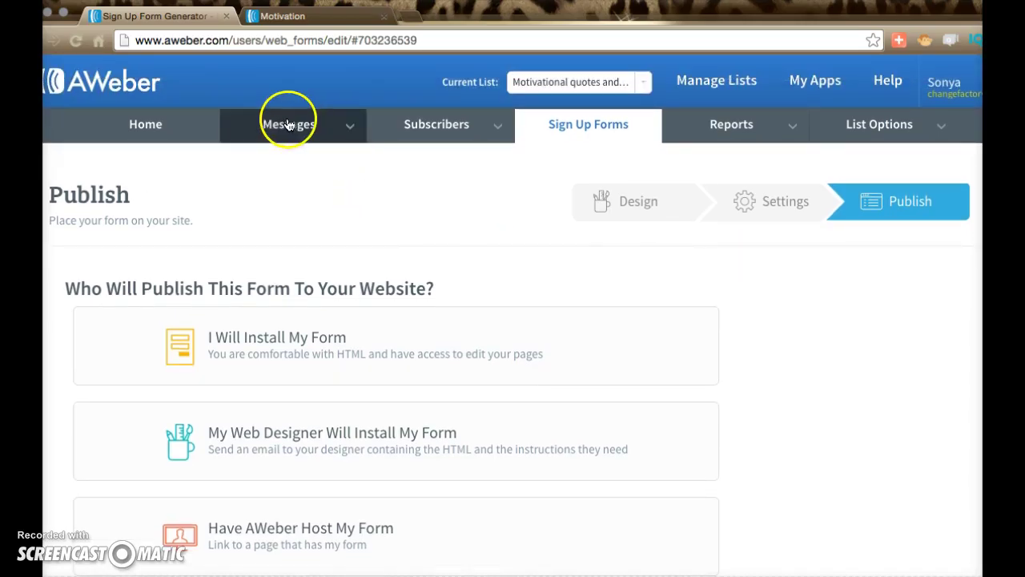
Look over the message types available for the list and go to the Broadcasts page.
{"action": "mouse_move", "coordinate": [285, 122]}
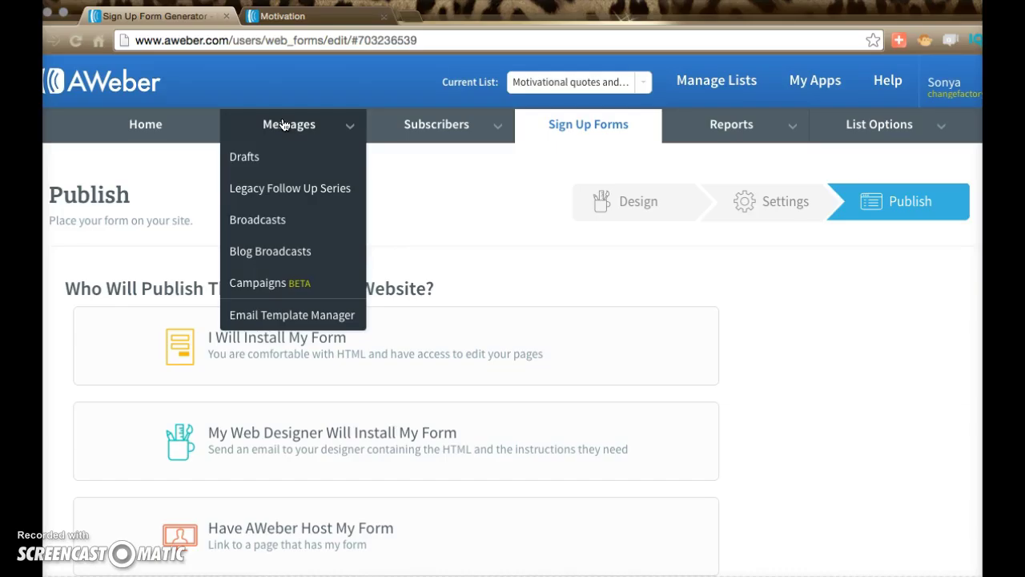
{"action": "left_click", "coordinate": [282, 128]}
{"action": "left_click", "coordinate": [248, 157]}
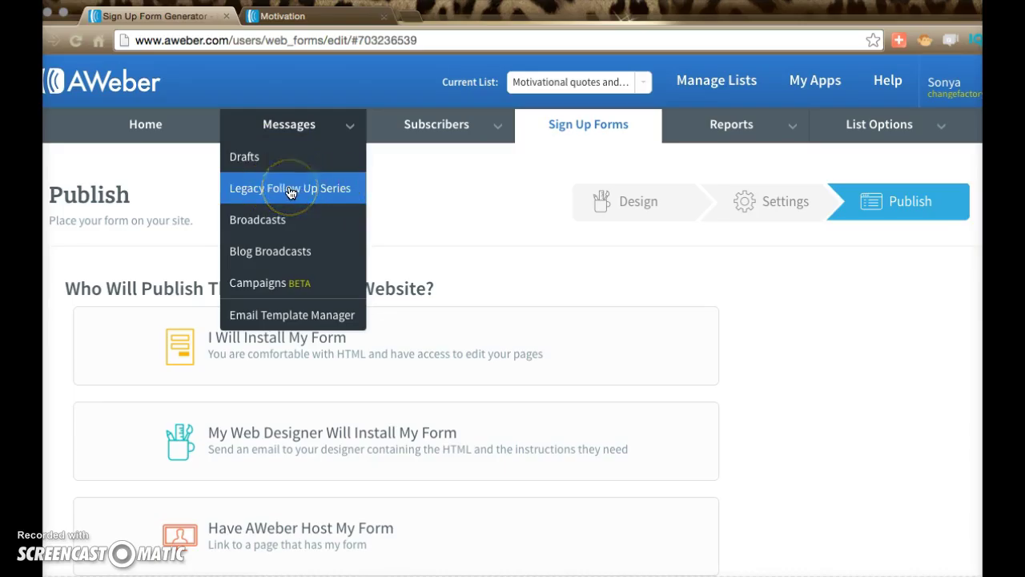
{"action": "left_click", "coordinate": [295, 219]}
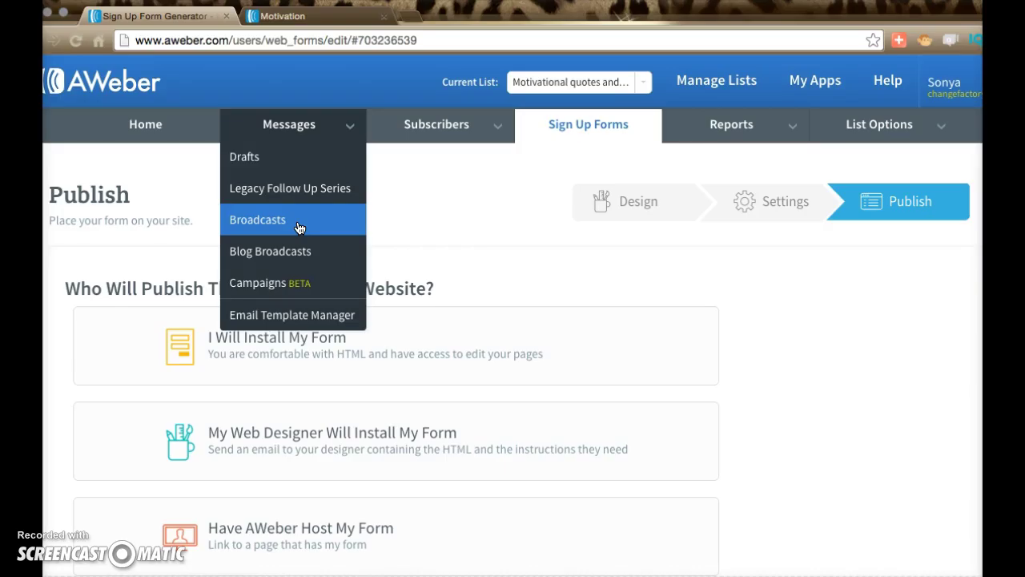
{"action": "left_click", "coordinate": [279, 219]}
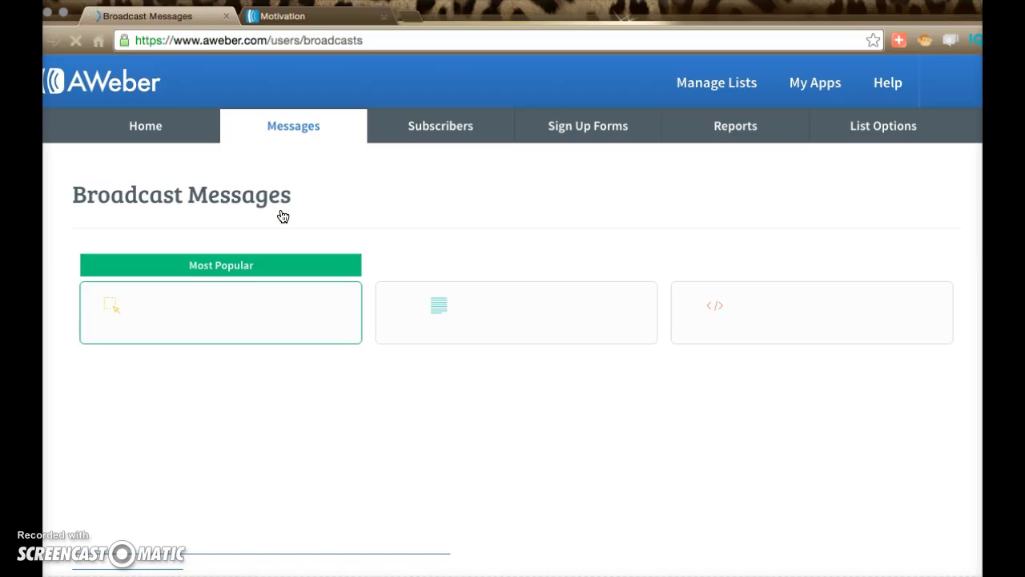
Review the ways to create a broadcast and start a new message with the Drag & Drop Email Builder.
{"action": "left_click", "coordinate": [515, 407]}
{"action": "scroll", "coordinate": [515, 407], "scroll_direction": "down", "scroll_amount": 2}
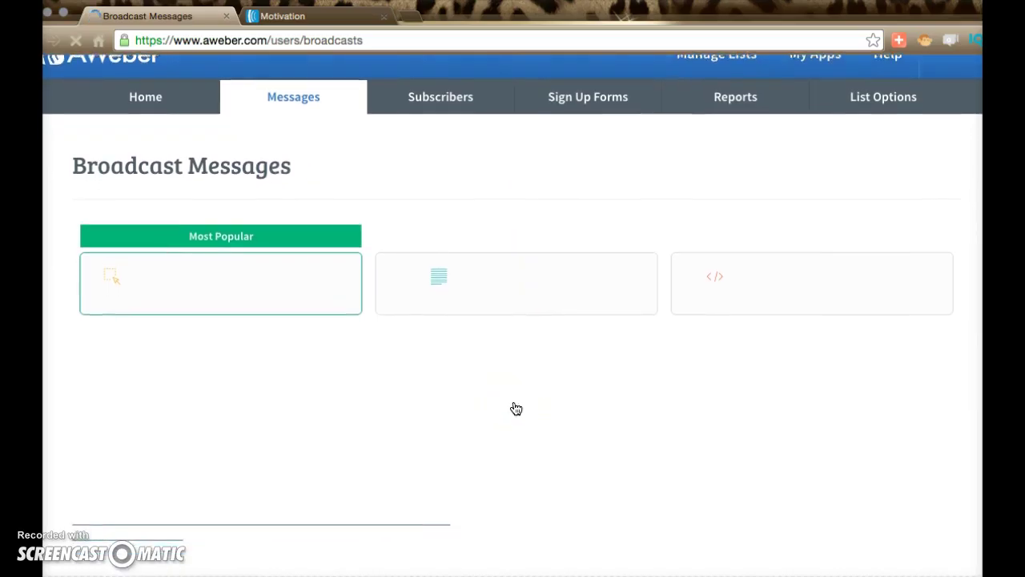
{"action": "scroll", "coordinate": [516, 408], "scroll_direction": "up", "scroll_amount": 1}
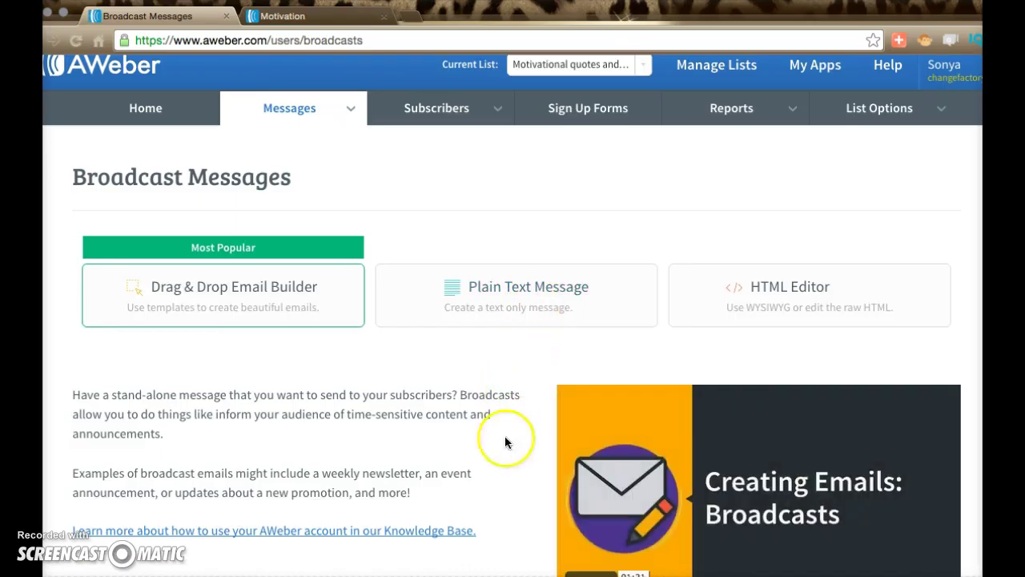
{"action": "scroll", "coordinate": [505, 465], "scroll_direction": "down", "scroll_amount": 1}
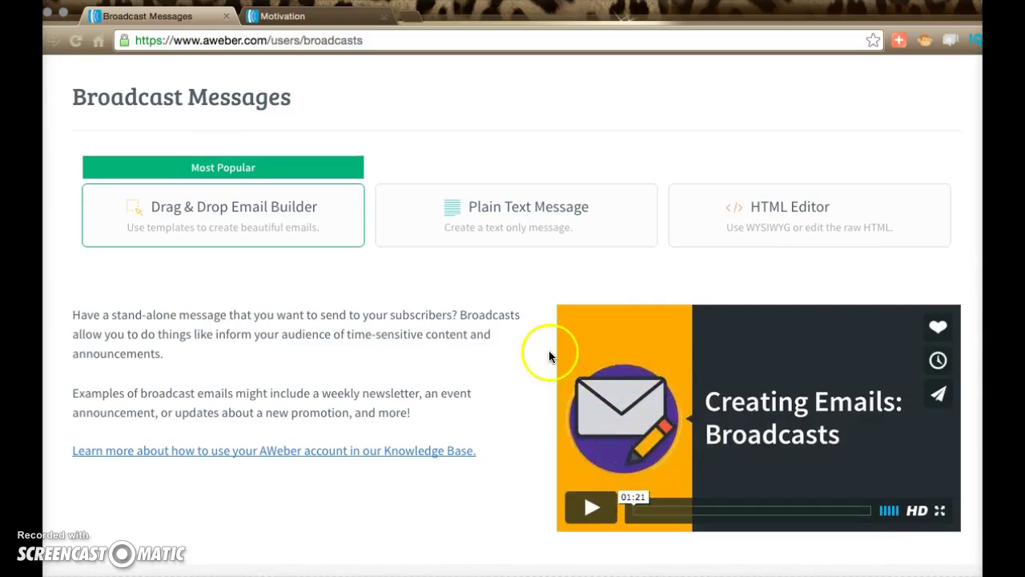
{"action": "scroll", "coordinate": [550, 360], "scroll_direction": "up", "scroll_amount": 1}
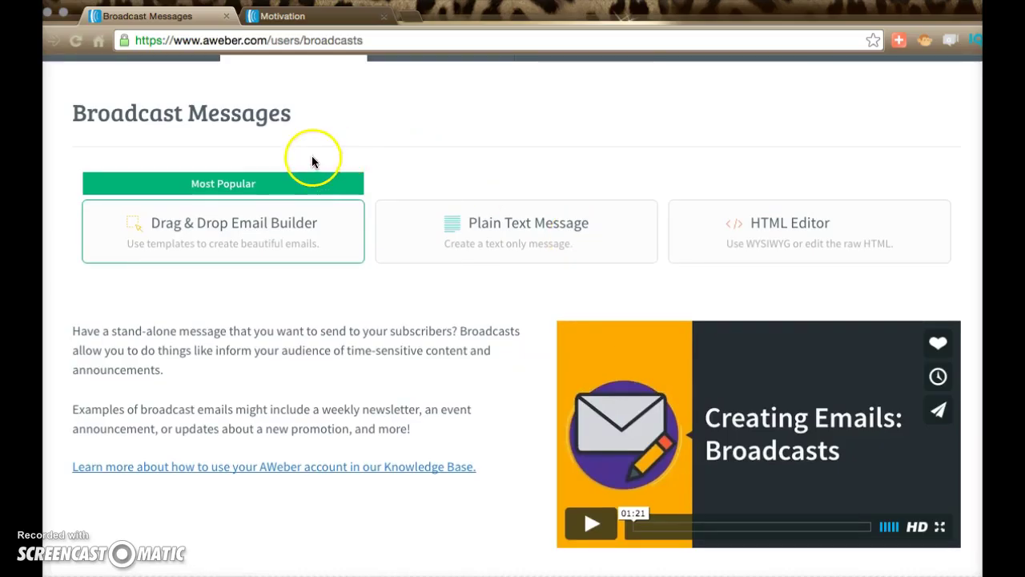
{"action": "left_click", "coordinate": [275, 230]}
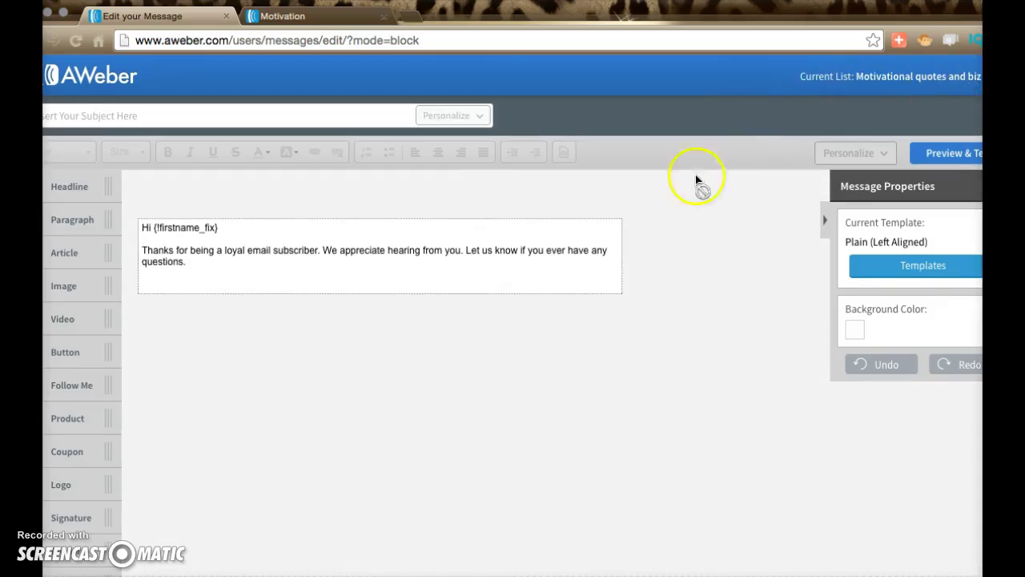
Browse the email template gallery and select the Big Sale template for the message.
{"action": "left_click", "coordinate": [888, 274]}
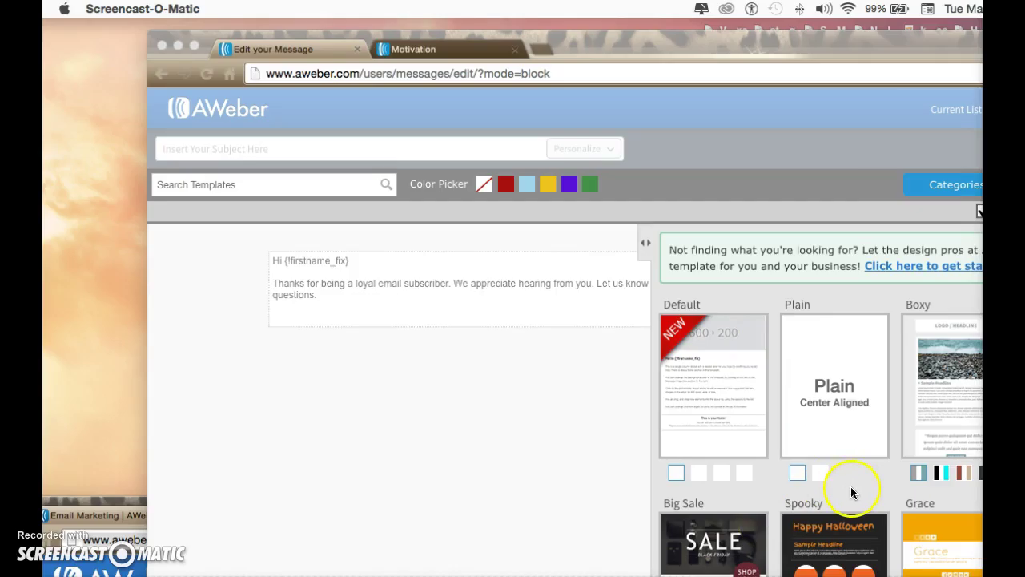
{"action": "left_click_drag", "start_coordinate": [925, 50], "coordinate": [766, 10]}
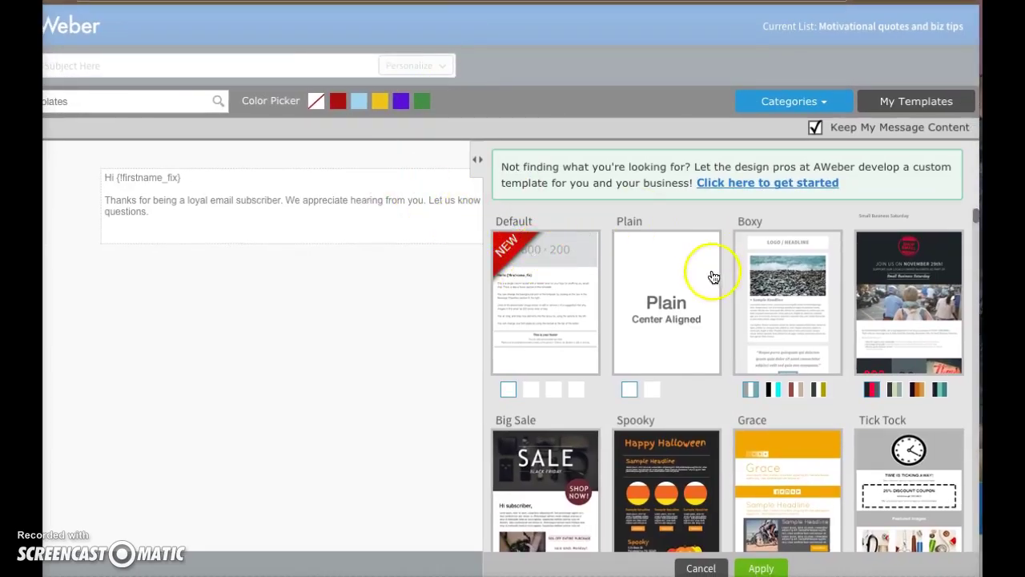
{"action": "scroll", "coordinate": [685, 321], "scroll_direction": "down", "scroll_amount": 2}
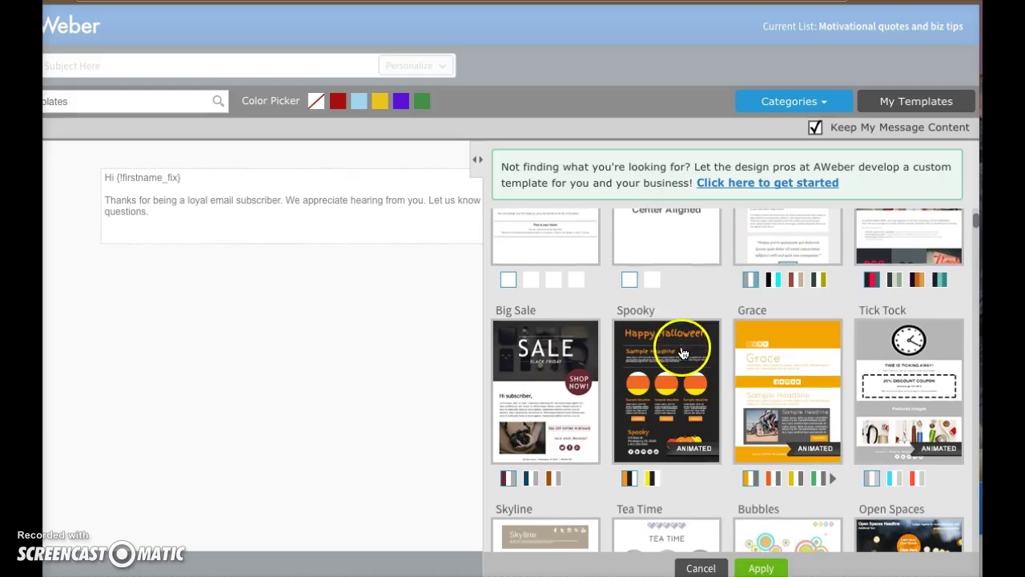
{"action": "scroll", "coordinate": [701, 289], "scroll_direction": "down", "scroll_amount": 1}
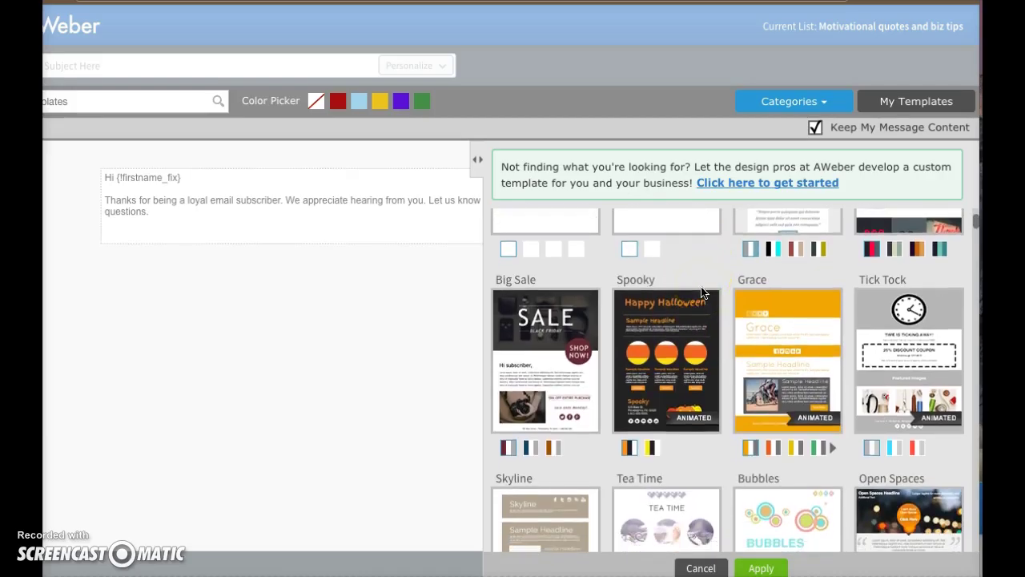
{"action": "scroll", "coordinate": [689, 301], "scroll_direction": "down", "scroll_amount": 1}
{"action": "left_click", "coordinate": [541, 314]}
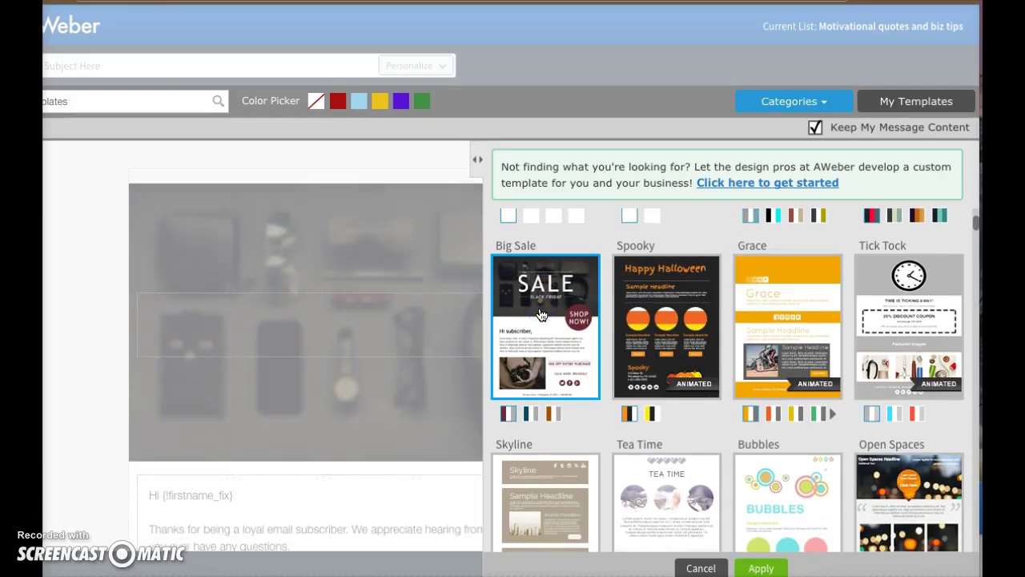
Apply the Big Sale template to the message while keeping the existing message content.
{"action": "left_click", "coordinate": [814, 130]}
{"action": "left_click", "coordinate": [759, 566]}
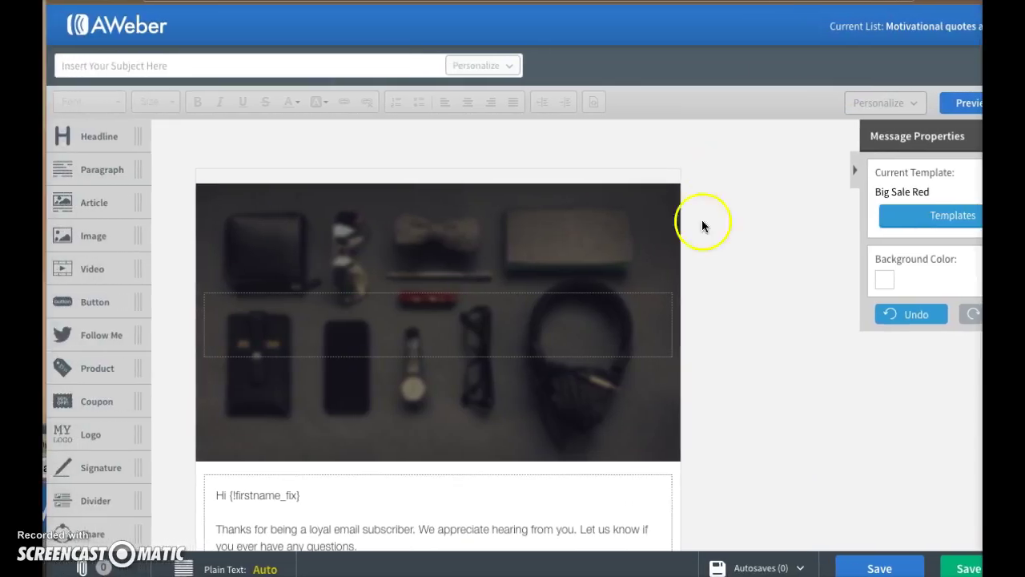
{"action": "scroll", "coordinate": [710, 393], "scroll_direction": "down", "scroll_amount": 2}
{"action": "scroll", "coordinate": [710, 393], "scroll_direction": "up", "scroll_amount": 1}
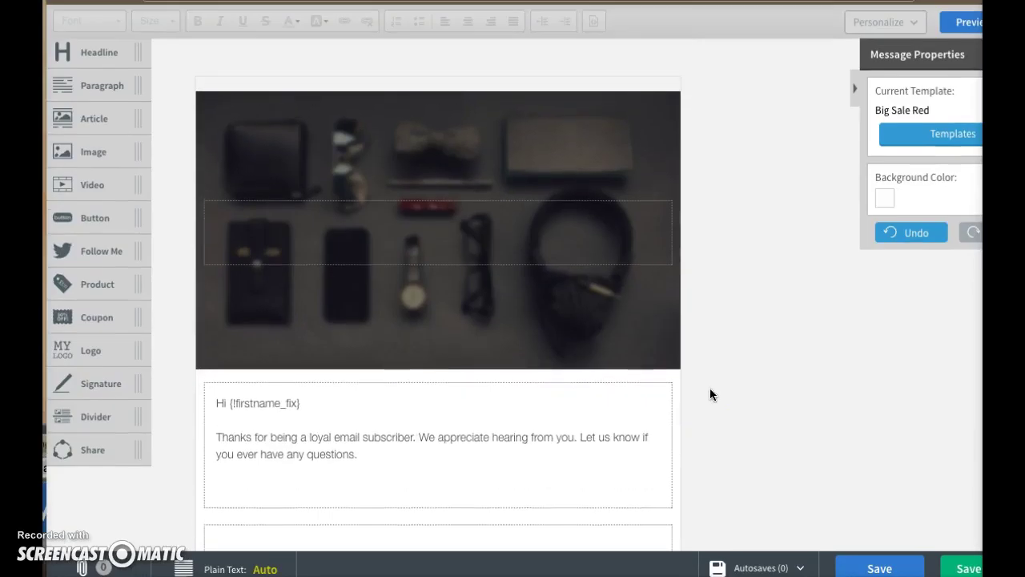
Add the line "Hey thanks for subscribing to my daily motivations! Check your email every day for biz tips and inspiration!" below the default body text.
{"action": "left_click", "coordinate": [297, 429]}
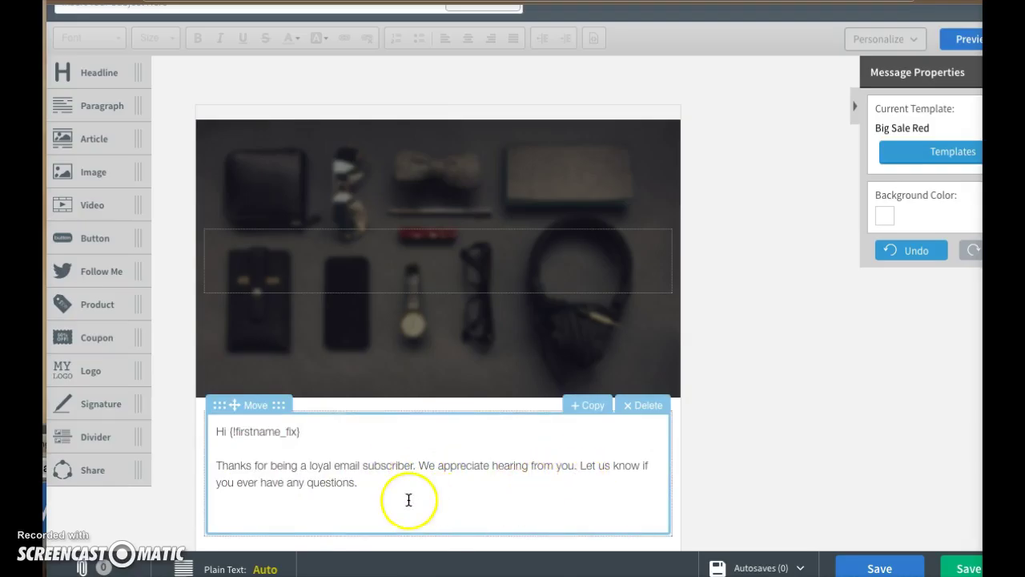
{"action": "left_click", "coordinate": [342, 491]}
{"action": "left_click", "coordinate": [361, 485]}
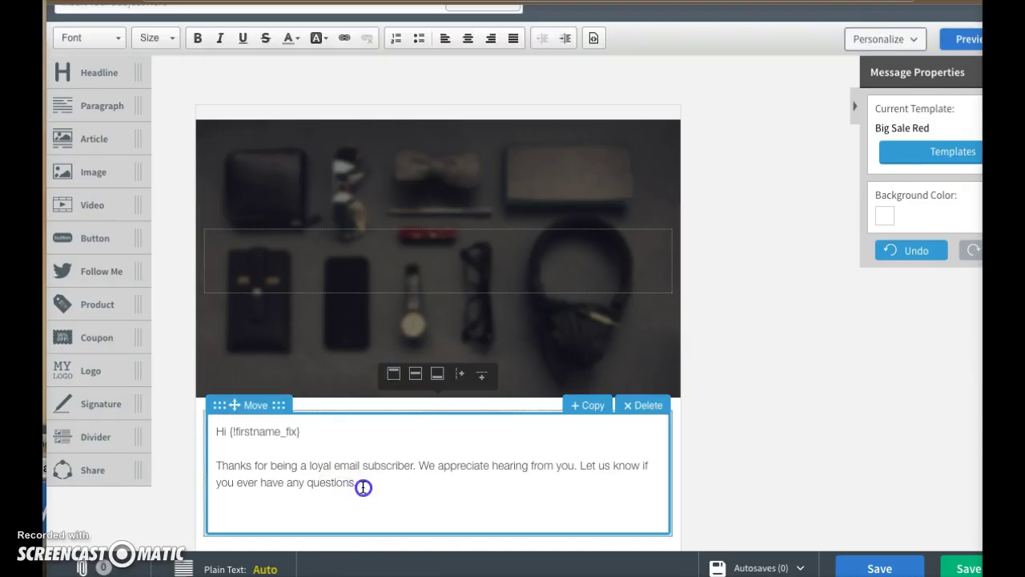
{"action": "key", "text": "Return"}
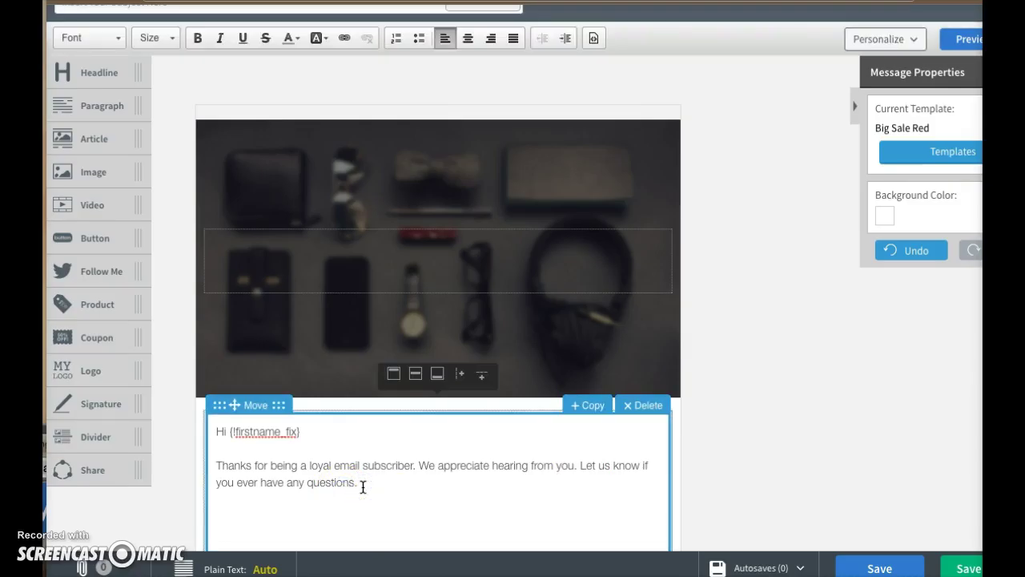
{"action": "type", "text": "Hey"}
{"action": "type", "text": "there"}
{"action": "key", "text": "BackSpace"}
{"action": "key", "text": "BackSpace"}
{"action": "key", "text": "BackSpace"}
{"action": "key", "text": "BackSpace"}
{"action": "type", "text": "thanks for subscribing to my"}
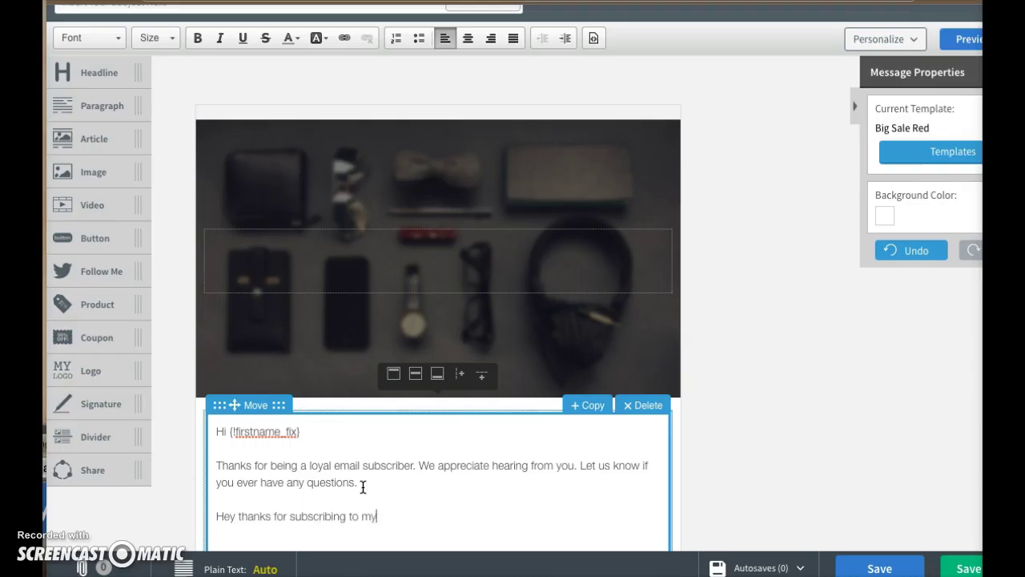
{"action": "type", "text": " daily motivations! Che"}
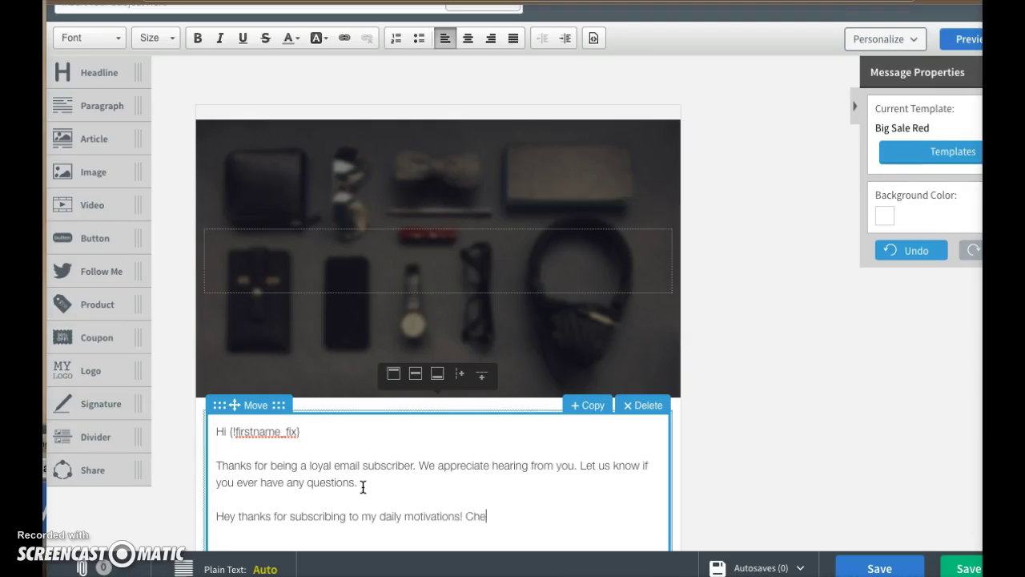
{"action": "type", "text": "ck your email every da"}
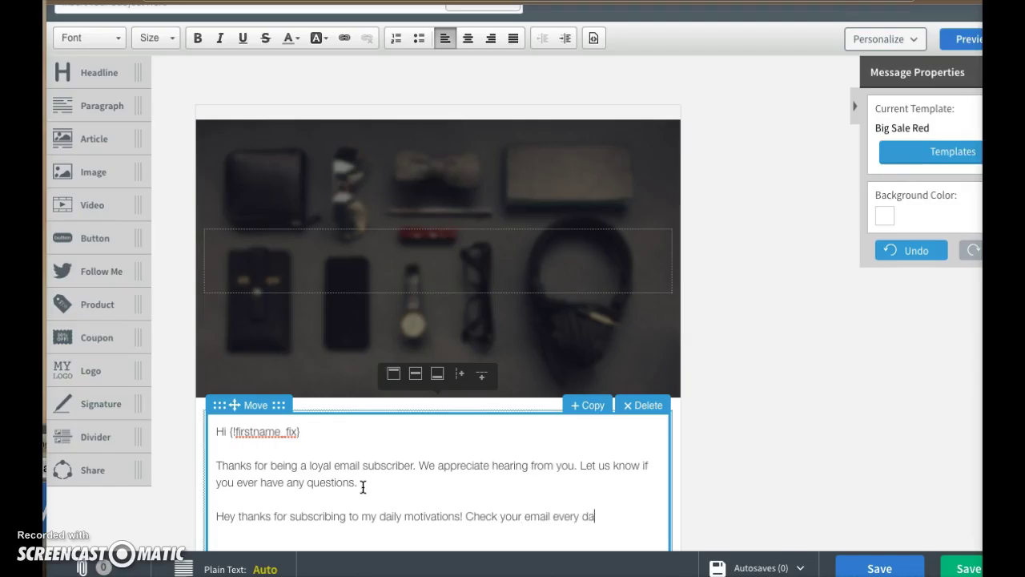
{"action": "type", "text": "y for biz tips and inspiration!"}
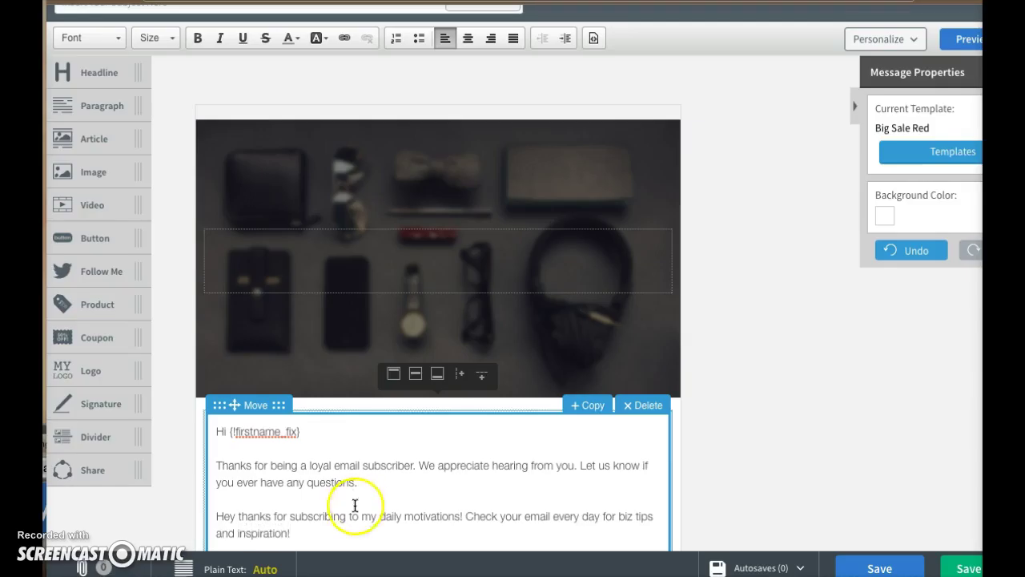
Delete all body text below the "Hi {!firstname_fix}" greeting in the message.
{"action": "left_click_drag", "start_coordinate": [317, 535], "coordinate": [217, 513]}
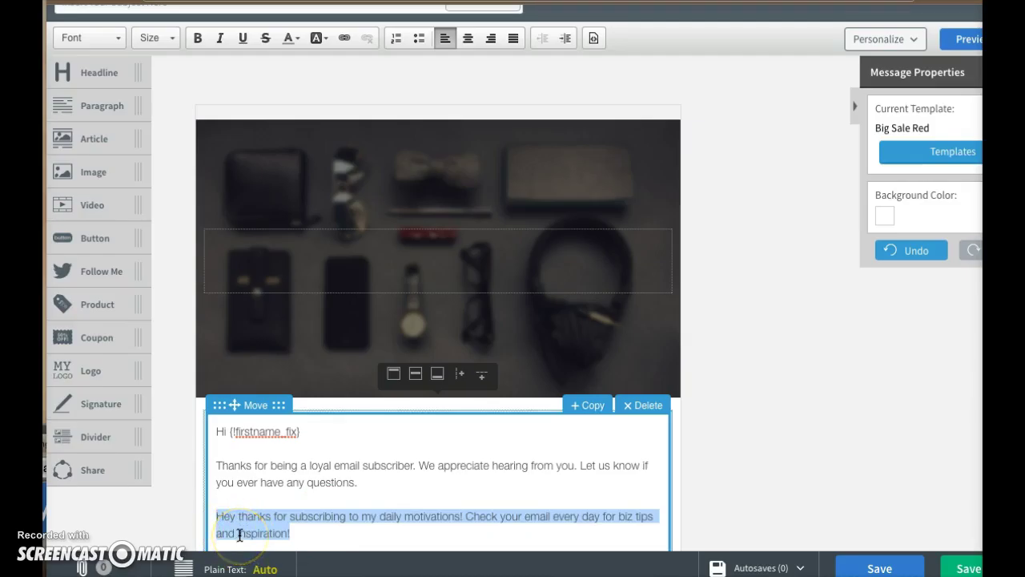
{"action": "left_click", "coordinate": [297, 534]}
{"action": "left_click", "coordinate": [222, 516]}
{"action": "key", "text": "Return"}
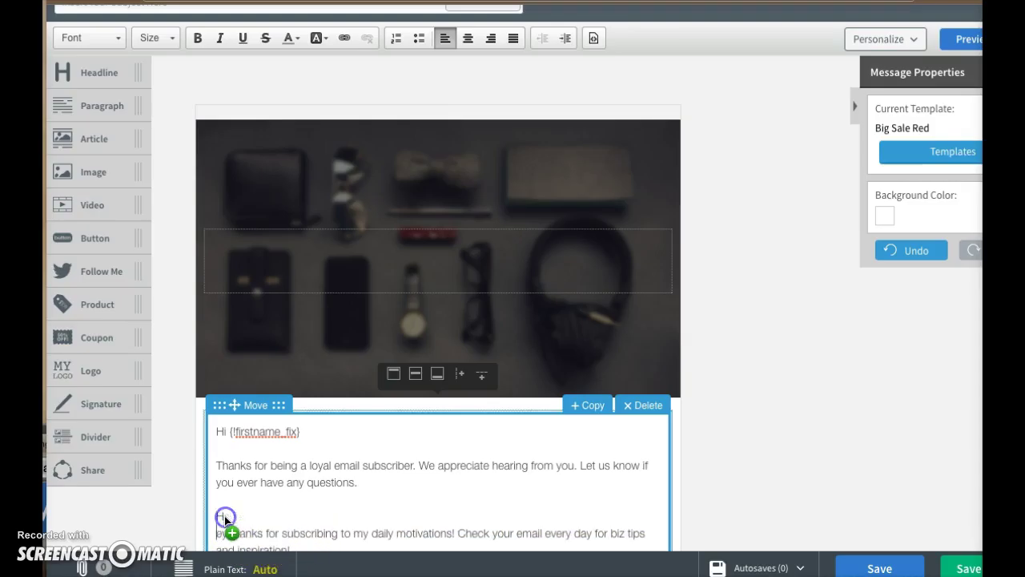
{"action": "left_click_drag", "start_coordinate": [291, 546], "coordinate": [206, 464]}
{"action": "key", "text": "BackSpace"}
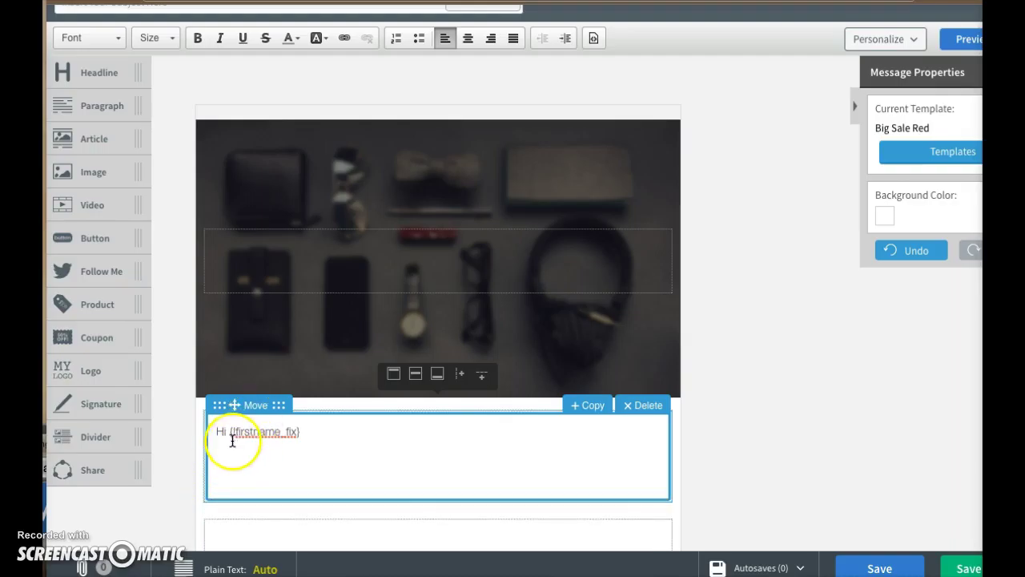
Below the greeting, write "Join us tonight on a live blab session!", "Click this link to join us now!!" and, after a blank line, "It will be fun!".
{"action": "left_click", "coordinate": [312, 434]}
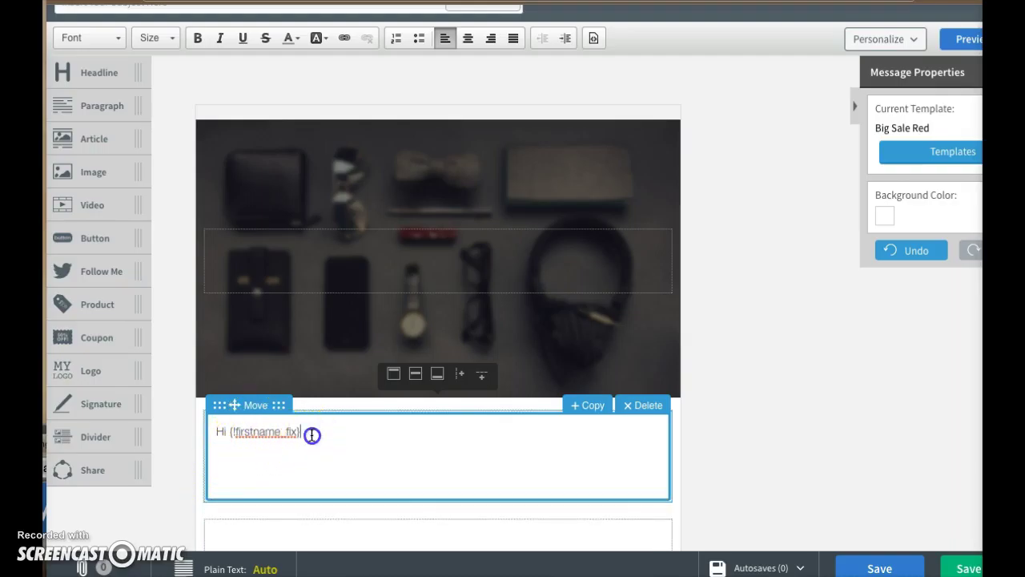
{"action": "key", "text": "Return"}
{"action": "key", "text": "Return"}
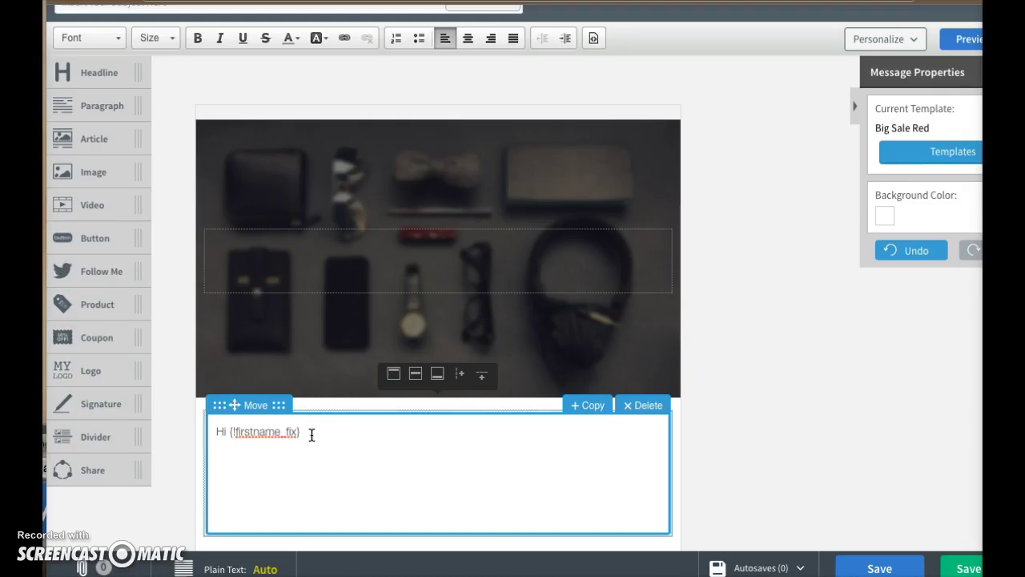
{"action": "type", "text": "Jo"}
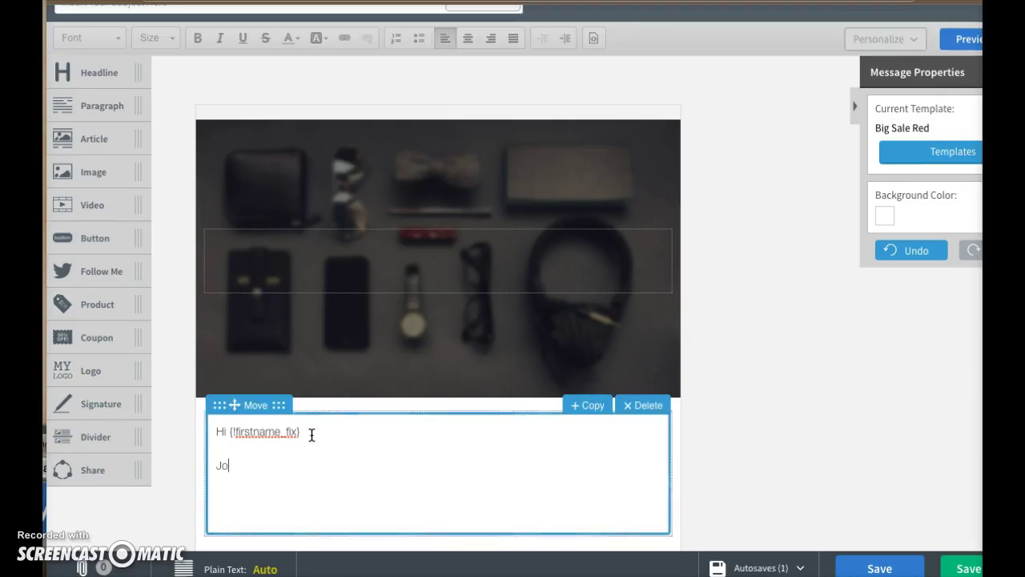
{"action": "type", "text": "in us tonight"}
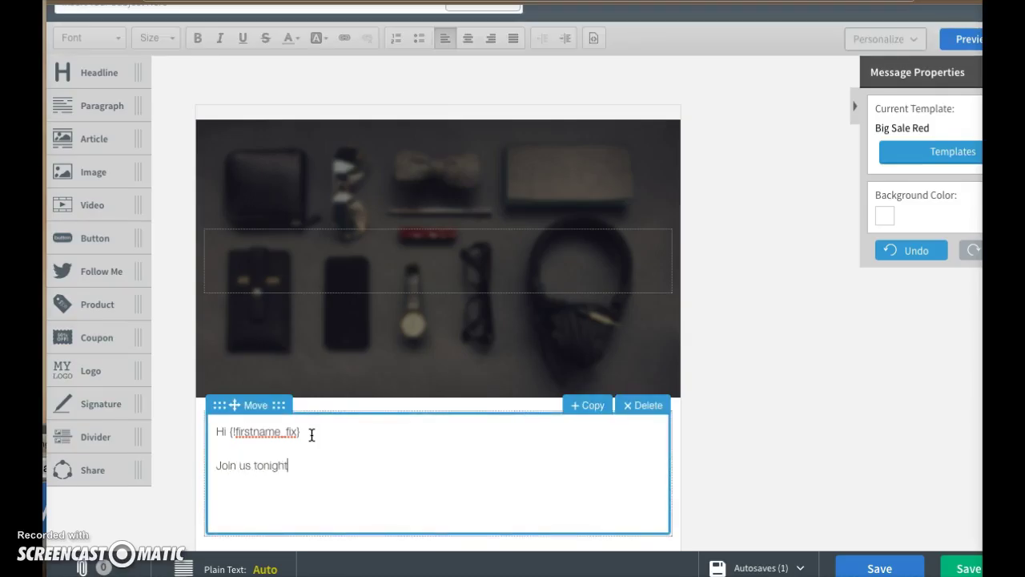
{"action": "type", "text": " on a live blab session!"}
{"action": "key", "text": "Return"}
{"action": "type", "text": "Click this li"}
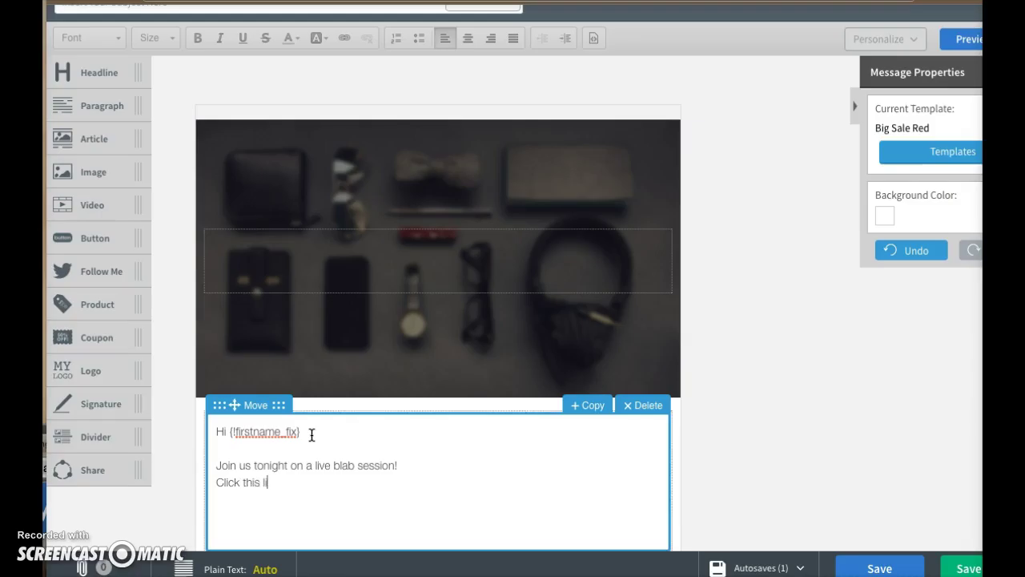
{"action": "type", "text": "nk to join us now!!"}
{"action": "key", "text": "Return"}
{"action": "key", "text": "Return"}
{"action": "type", "text": "It will be fun!"}
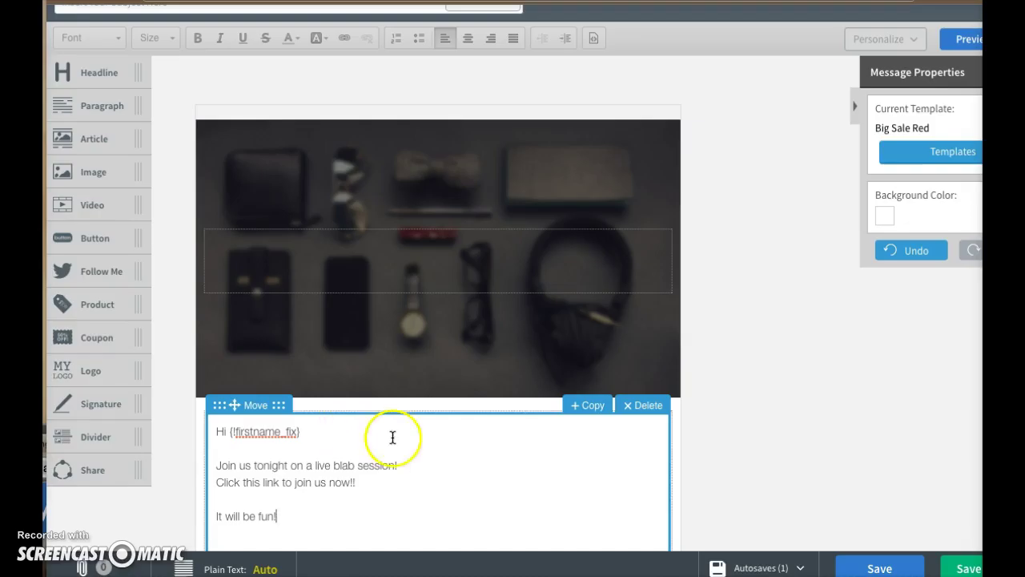
View the link options for the line "Click this link to join us now!!" and close them without adding a link.
{"action": "left_click", "coordinate": [313, 469]}
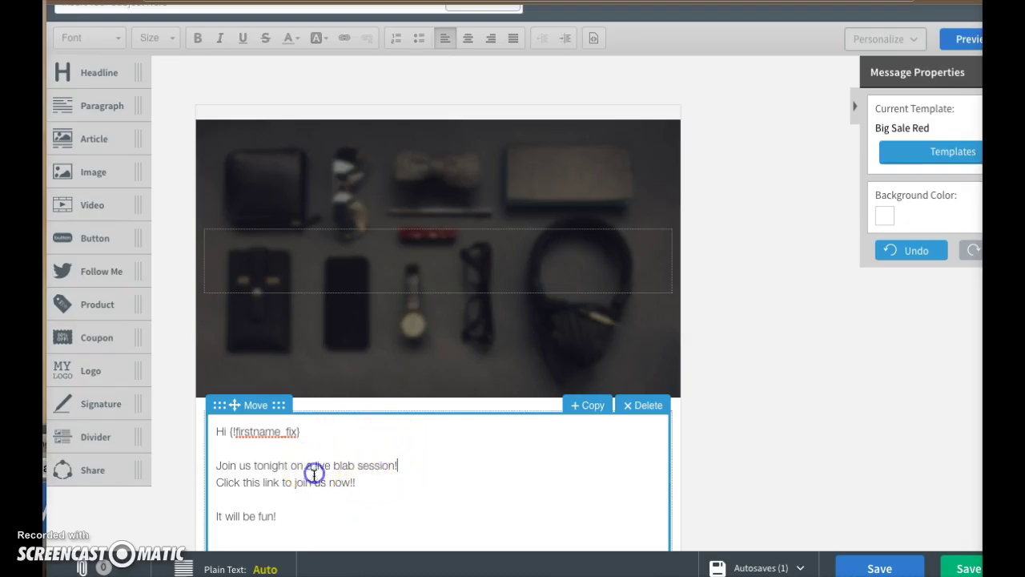
{"action": "left_click", "coordinate": [215, 486]}
{"action": "left_click_drag", "start_coordinate": [355, 482], "coordinate": [211, 483]}
{"action": "left_click", "coordinate": [345, 38]}
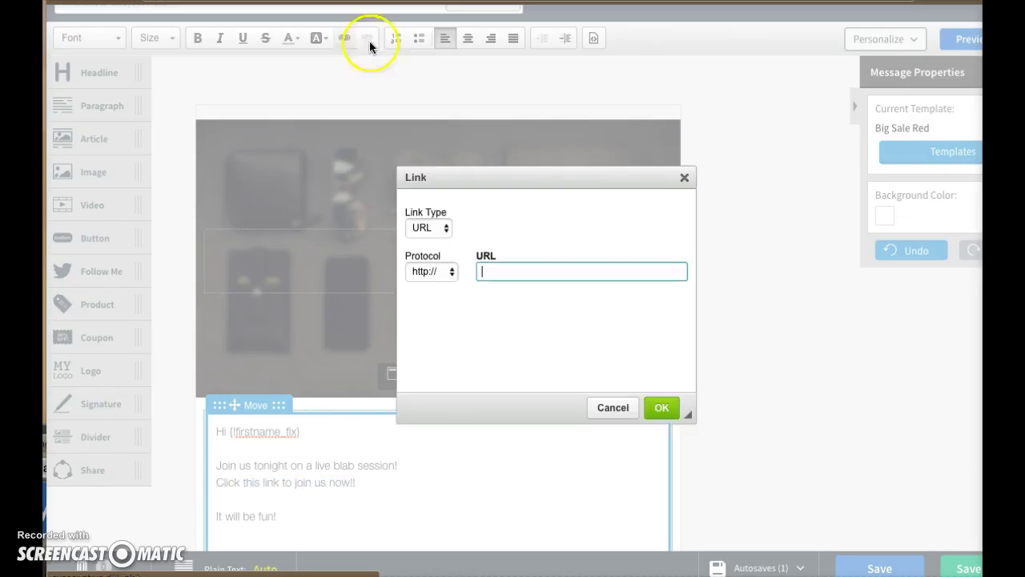
{"action": "left_click", "coordinate": [617, 412]}
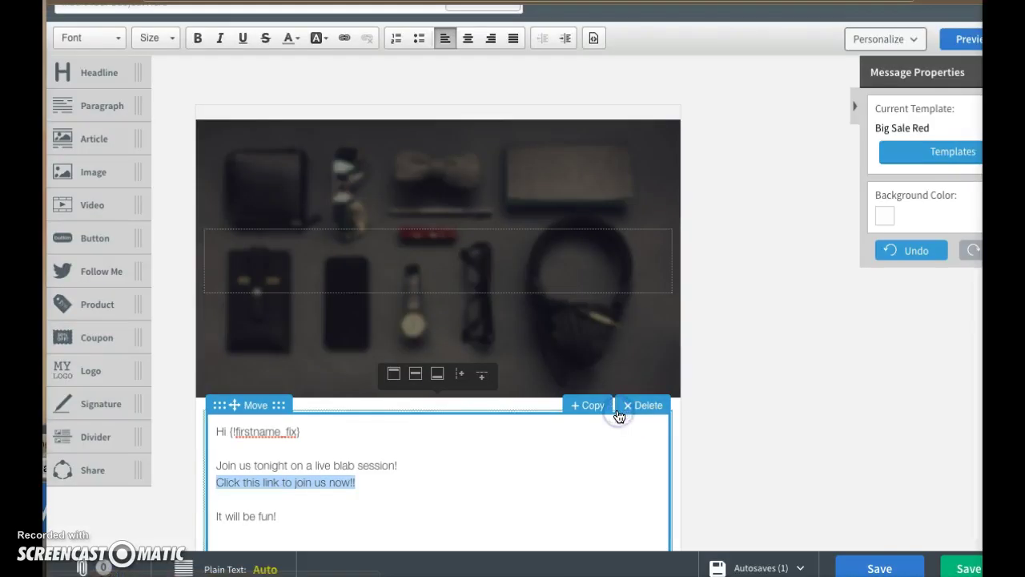
{"action": "left_click", "coordinate": [498, 505]}
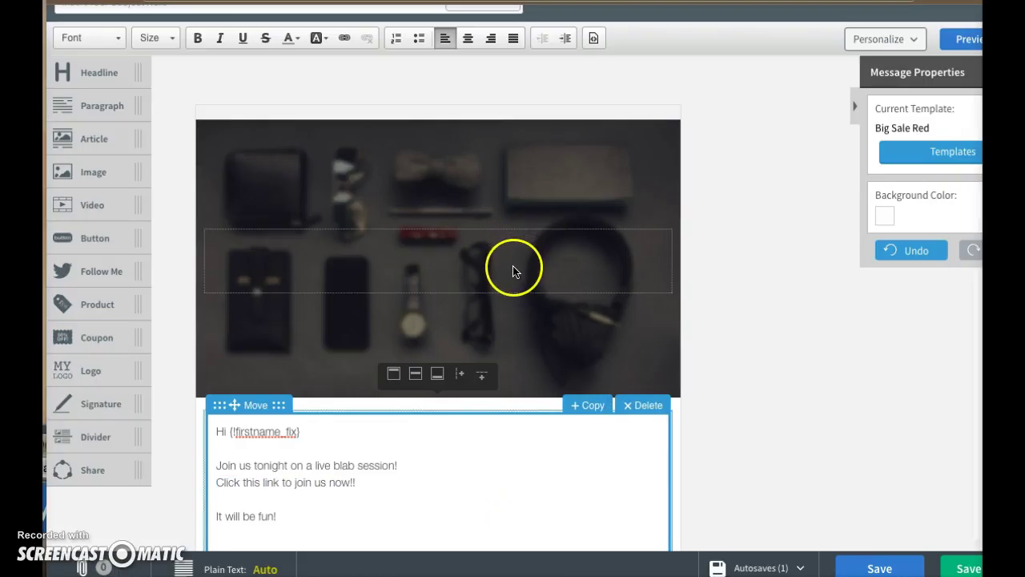
Place a Headline block on the header image, change its text to "Hello!!" and centre it.
{"action": "left_click", "coordinate": [382, 298]}
{"action": "left_click", "coordinate": [357, 278]}
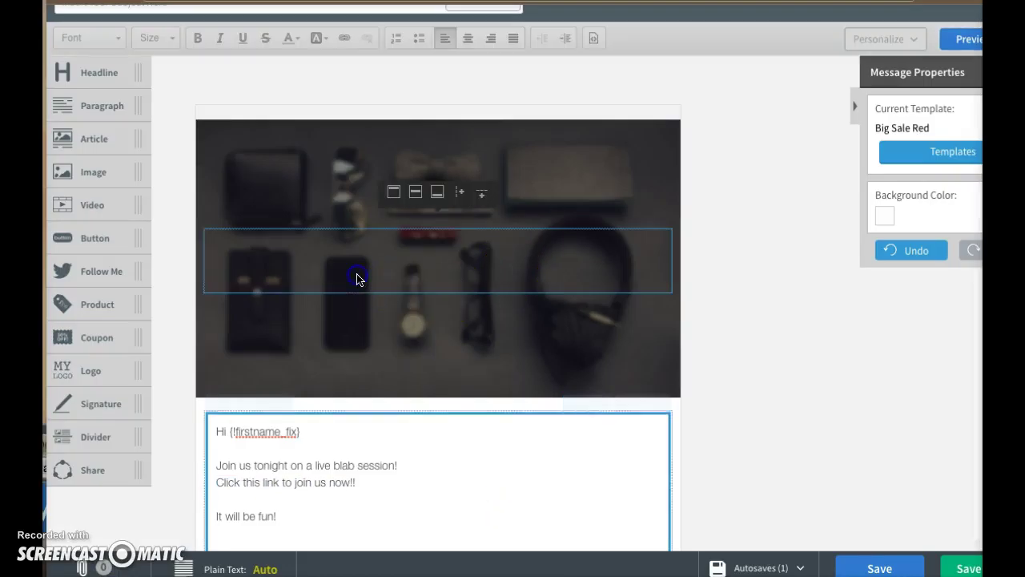
{"action": "left_click_drag", "start_coordinate": [100, 78], "coordinate": [459, 269]}
{"action": "left_click", "coordinate": [412, 247]}
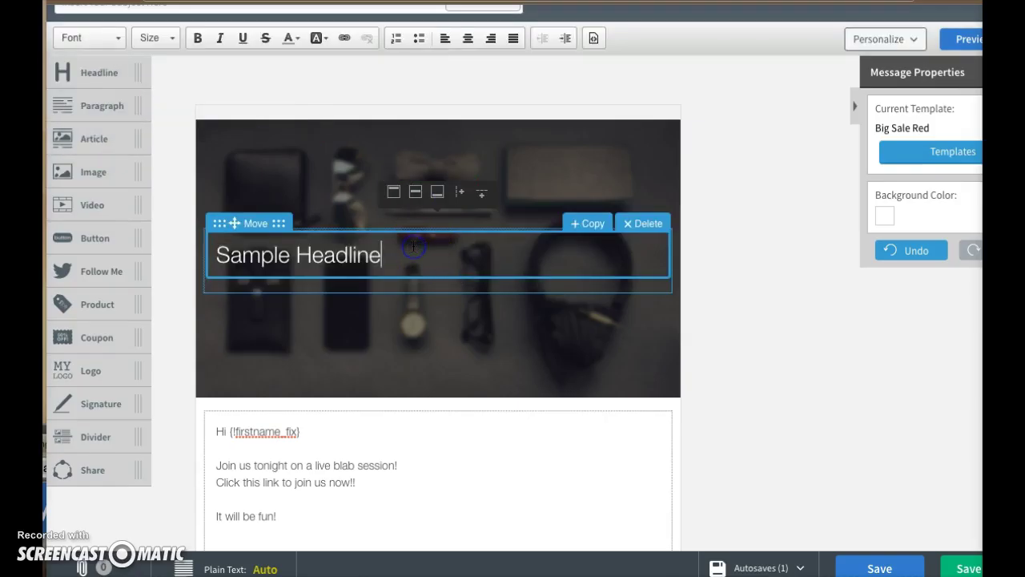
{"action": "key", "text": "ctrl+a"}
{"action": "key", "text": "BackSpace"}
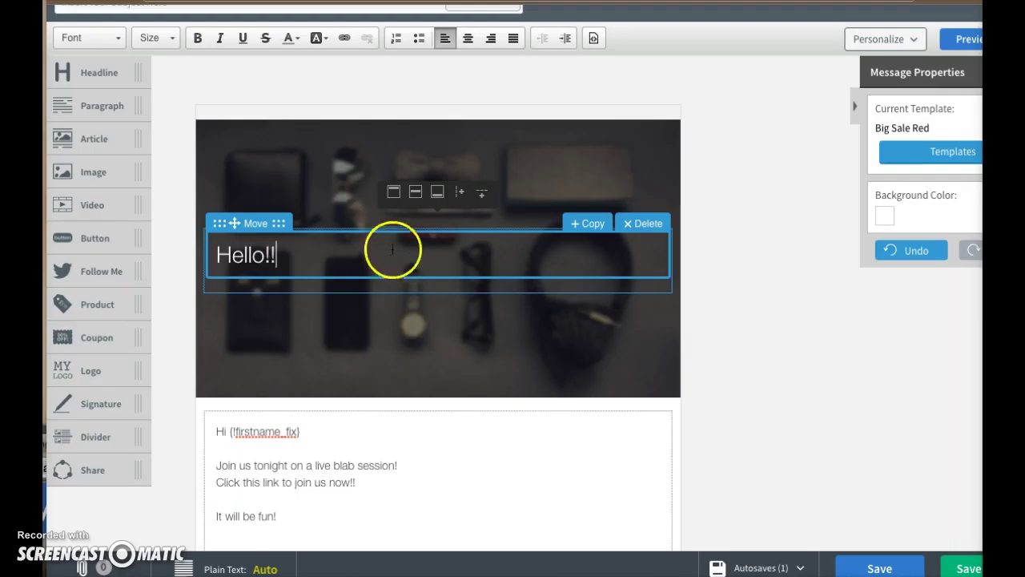
{"action": "left_click", "coordinate": [469, 37]}
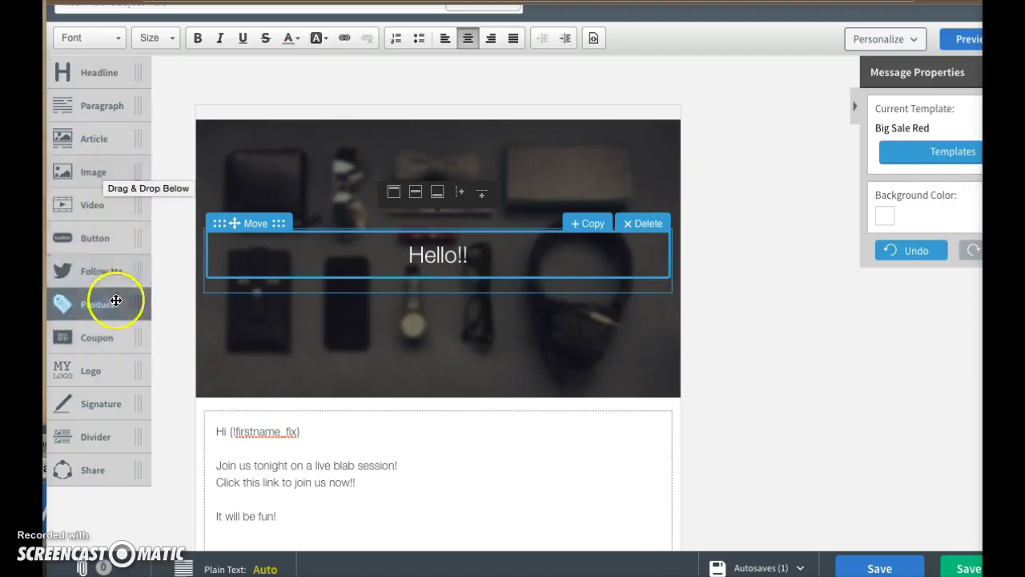
Delete the headline block from the header image, then save the message and exit the editor.
{"action": "left_click", "coordinate": [633, 224]}
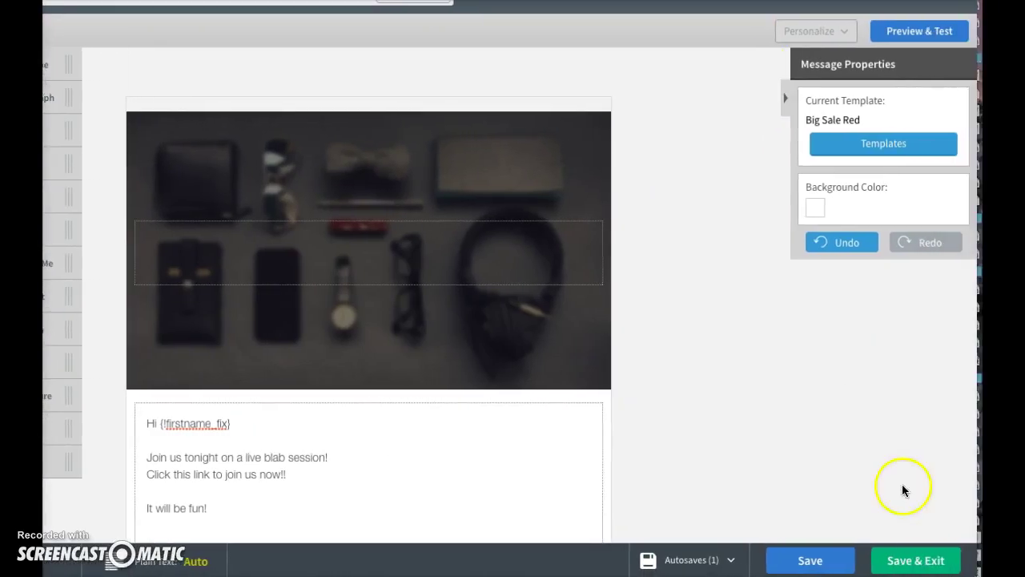
{"action": "left_click", "coordinate": [916, 562]}
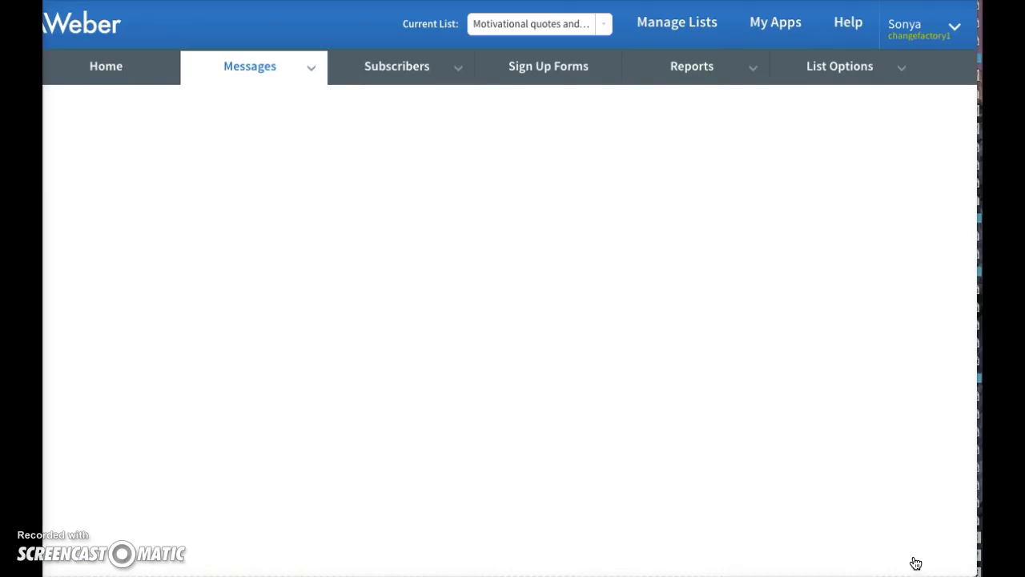
{"action": "left_click", "coordinate": [892, 545]}
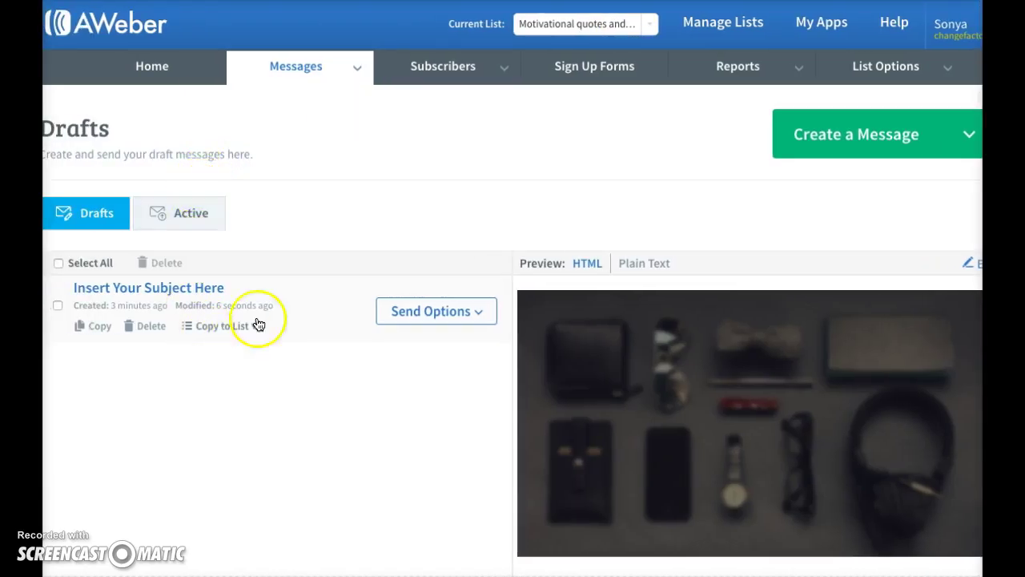
Review the draft's send options and the Schedule a Broadcast settings, and close them without sending the message.
{"action": "left_click", "coordinate": [440, 311]}
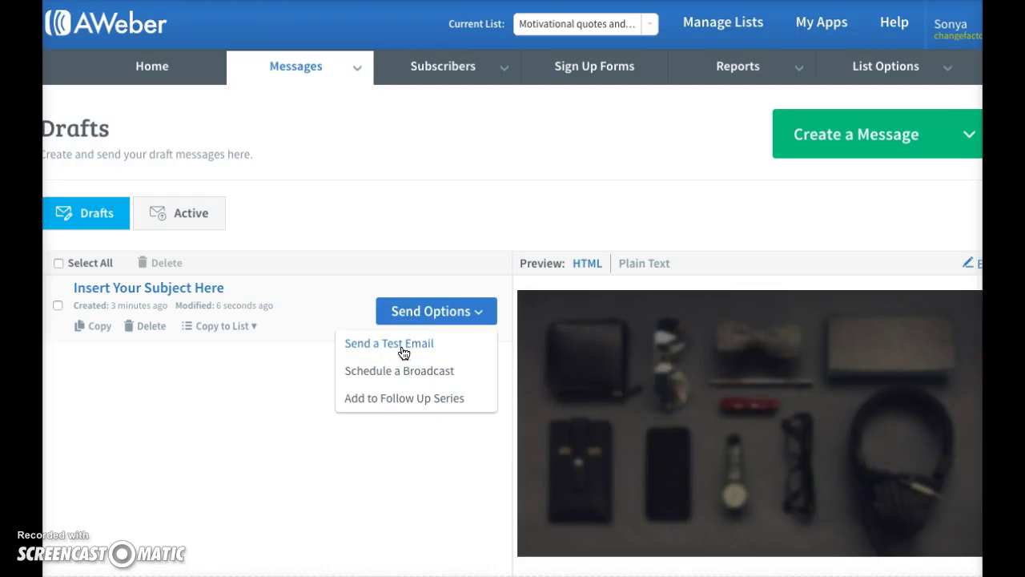
{"action": "left_click", "coordinate": [402, 370]}
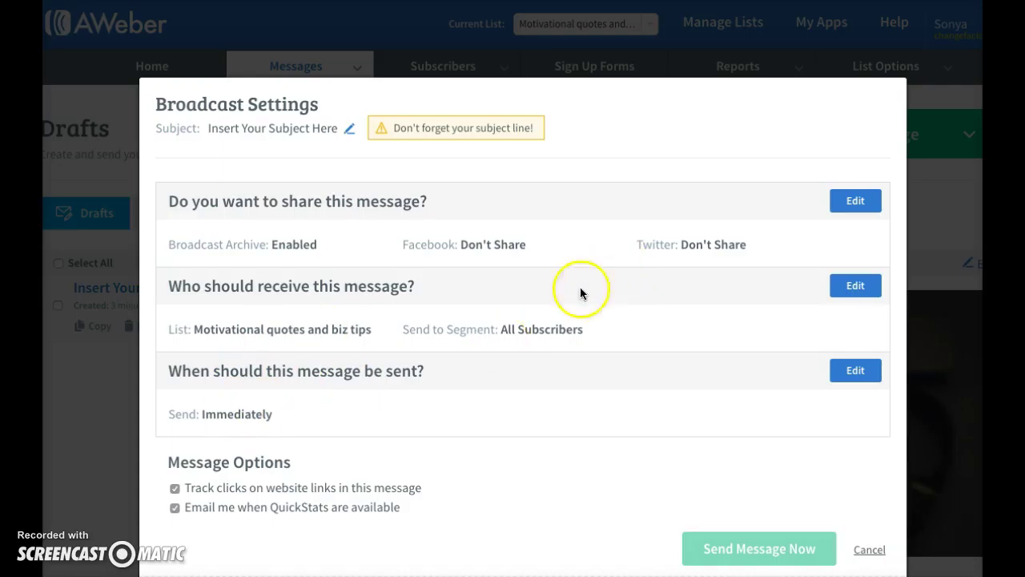
{"action": "scroll", "coordinate": [576, 350], "scroll_direction": "down", "scroll_amount": 1}
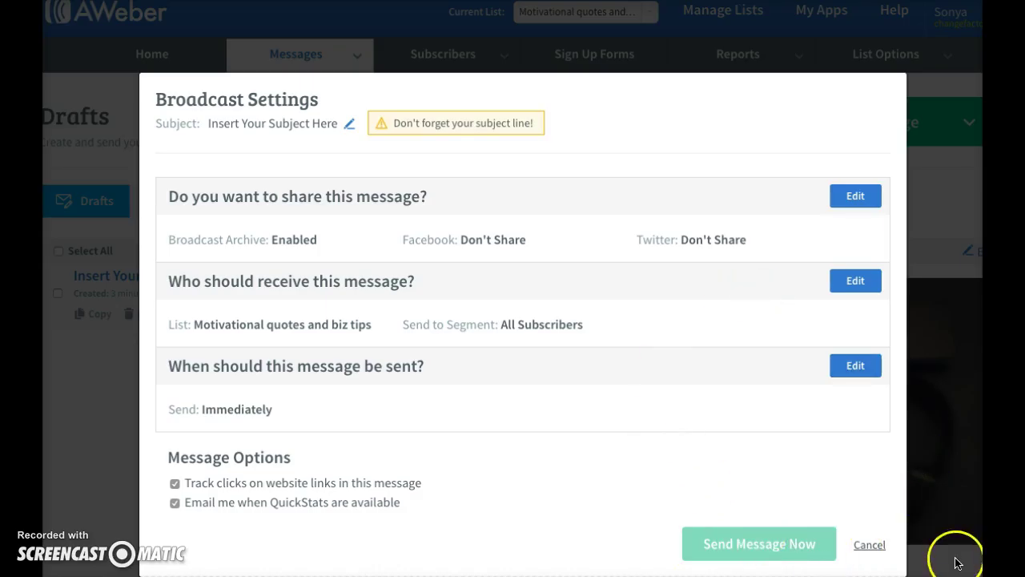
{"action": "left_click", "coordinate": [867, 545]}
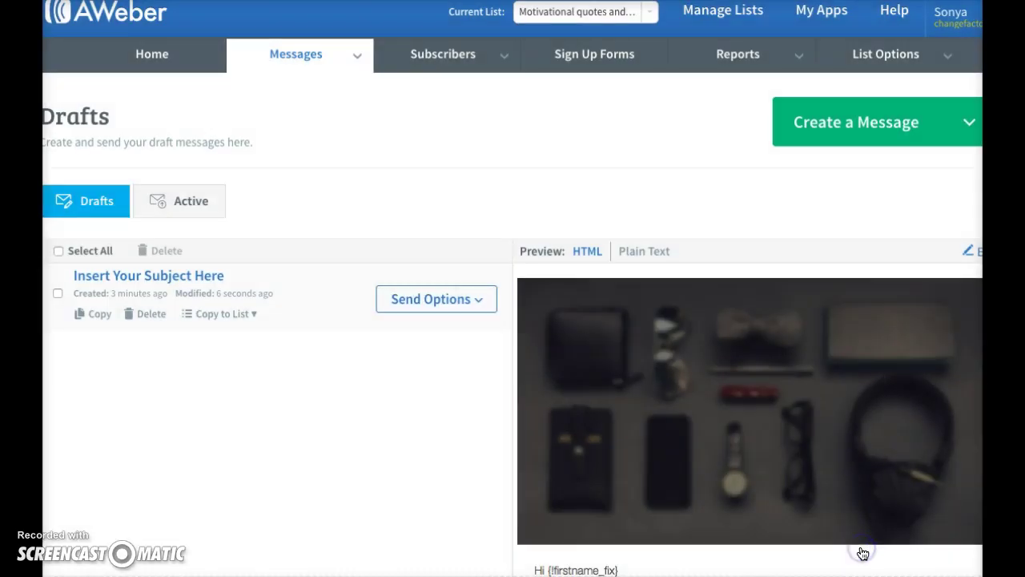
Go to the Legacy Follow Up Series page for the list's messages.
{"action": "mouse_move", "coordinate": [279, 67]}
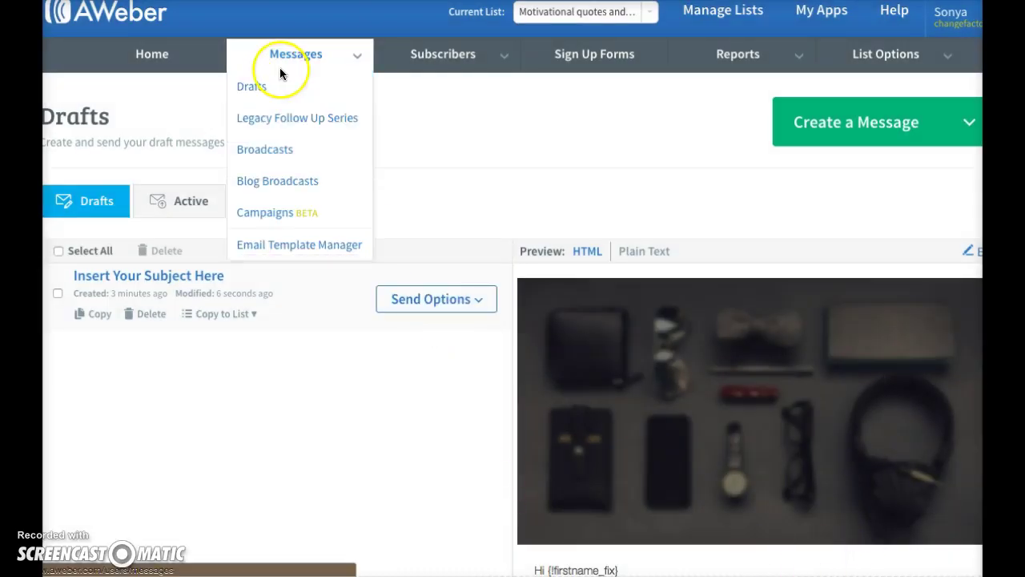
{"action": "left_click", "coordinate": [273, 113]}
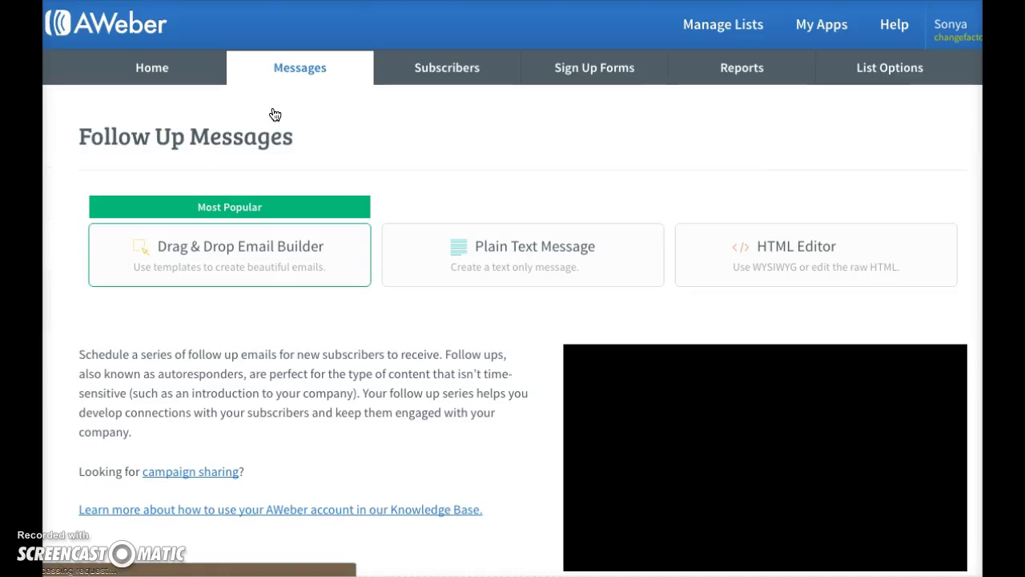
Create a follow-up message in the Drag & Drop Email Builder with the Big Sale Red template, and save it as a draft.
{"action": "left_click", "coordinate": [297, 76]}
{"action": "left_click", "coordinate": [247, 273]}
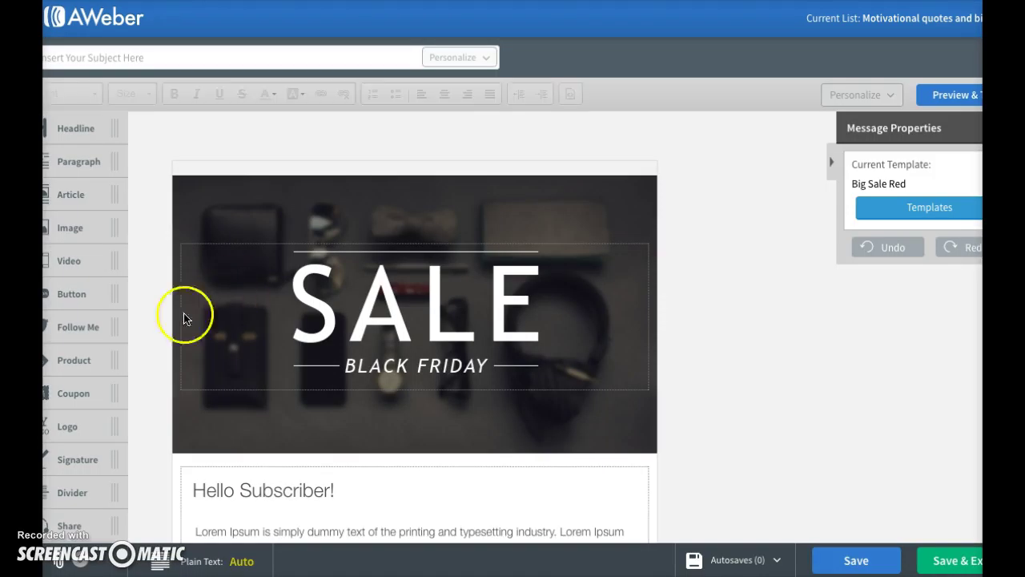
{"action": "scroll", "coordinate": [711, 398], "scroll_direction": "down", "scroll_amount": 1}
{"action": "scroll", "coordinate": [710, 394], "scroll_direction": "down", "scroll_amount": 1}
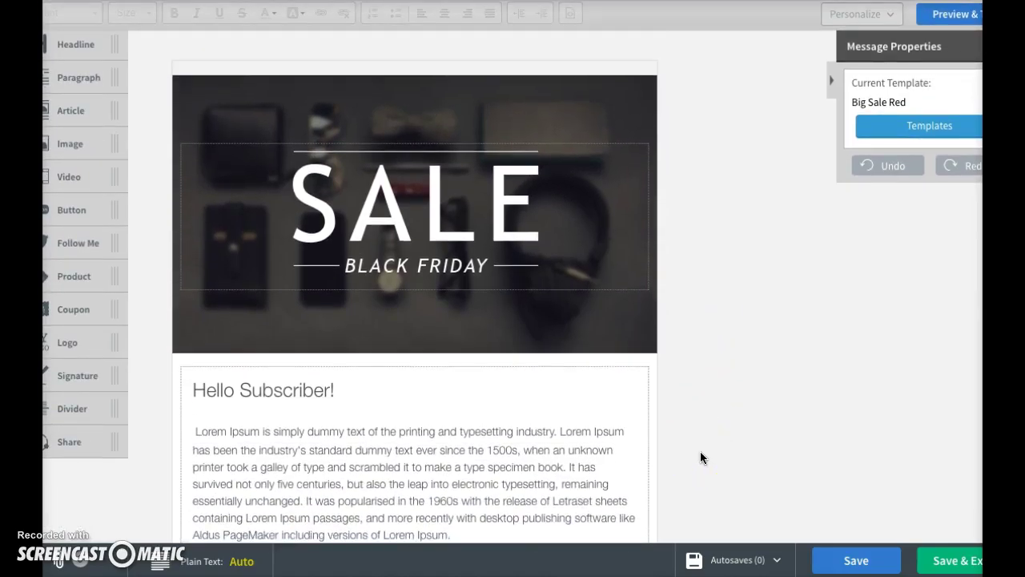
{"action": "scroll", "coordinate": [700, 451], "scroll_direction": "down", "scroll_amount": 1}
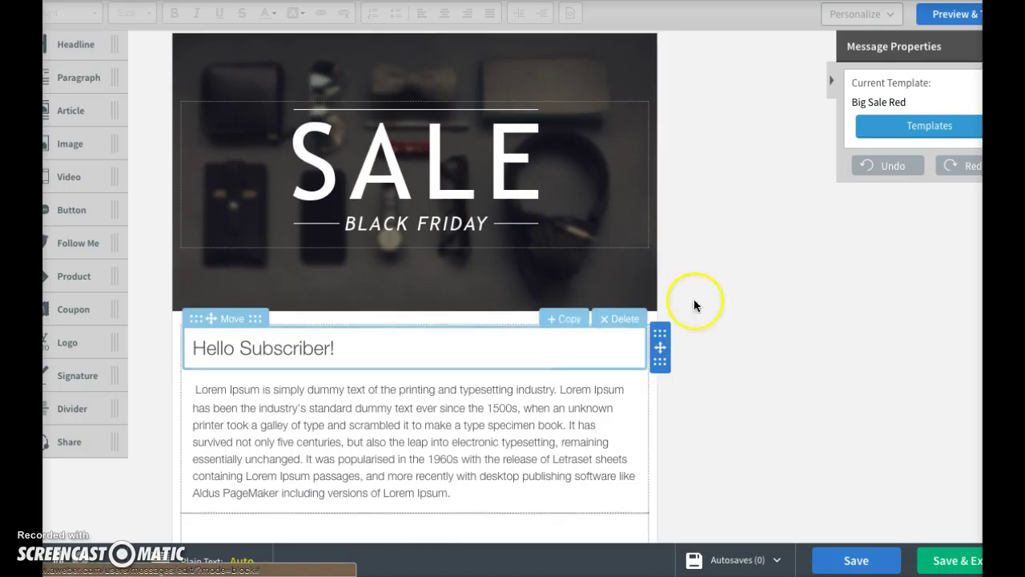
{"action": "scroll", "coordinate": [742, 458], "scroll_direction": "down", "scroll_amount": 1}
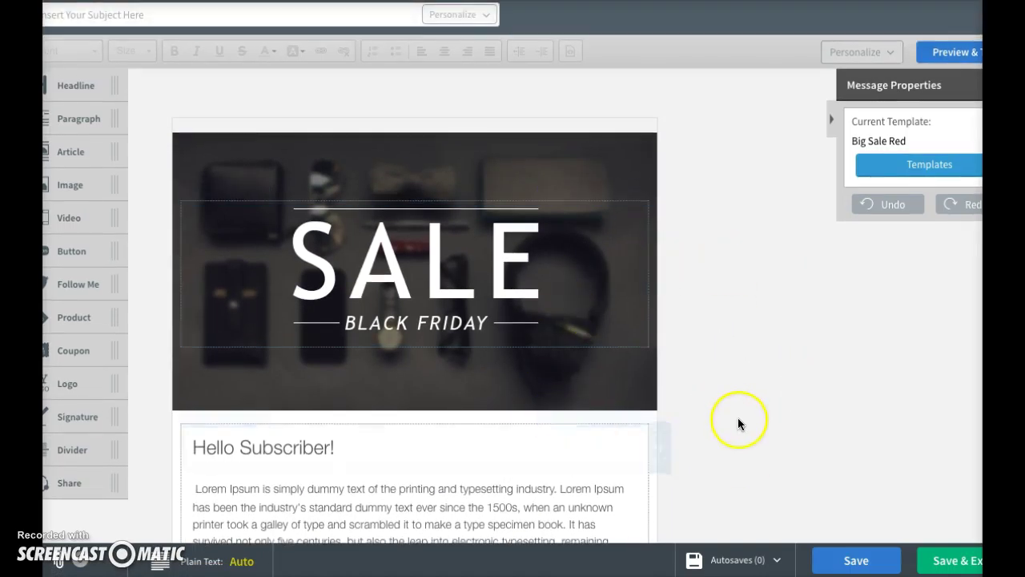
{"action": "scroll", "coordinate": [739, 423], "scroll_direction": "up", "scroll_amount": 3}
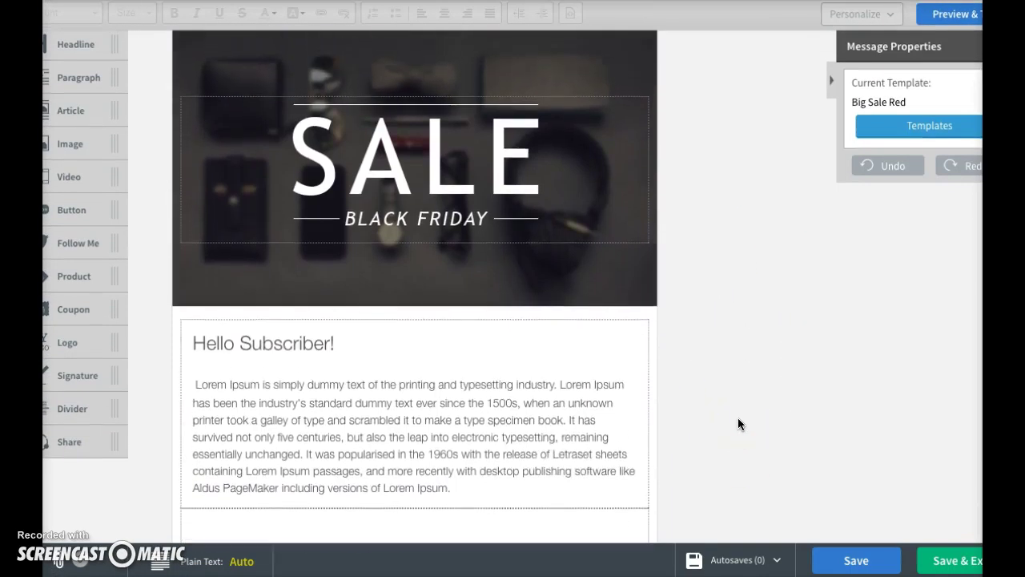
{"action": "scroll", "coordinate": [737, 420], "scroll_direction": "down", "scroll_amount": 2}
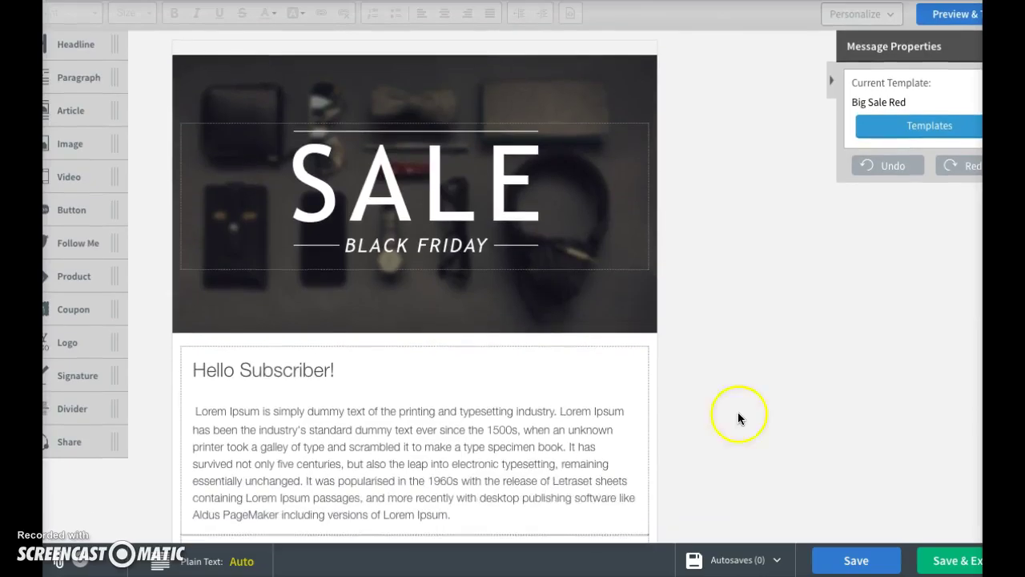
{"action": "left_click", "coordinate": [952, 560]}
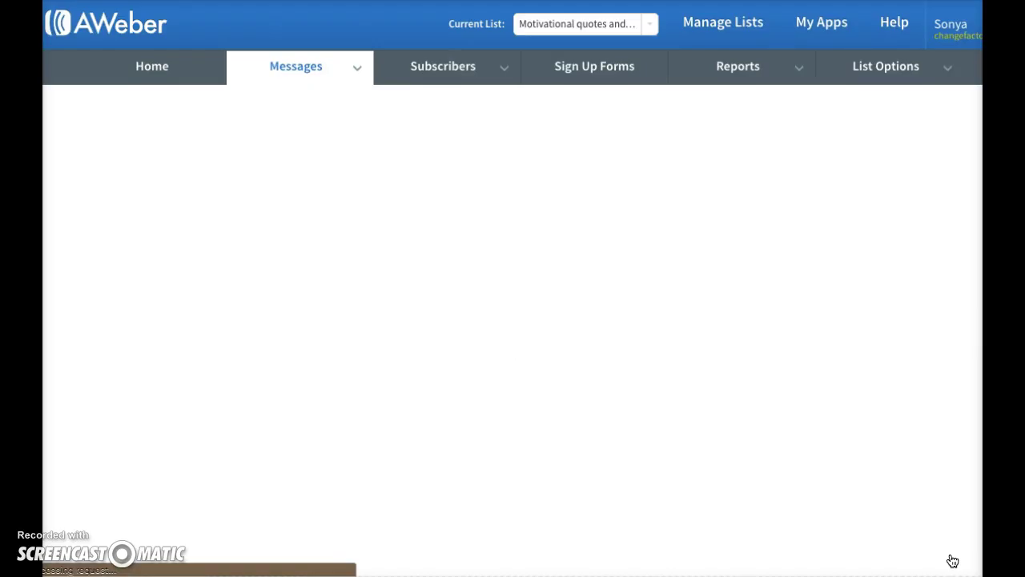
{"action": "left_click", "coordinate": [789, 322]}
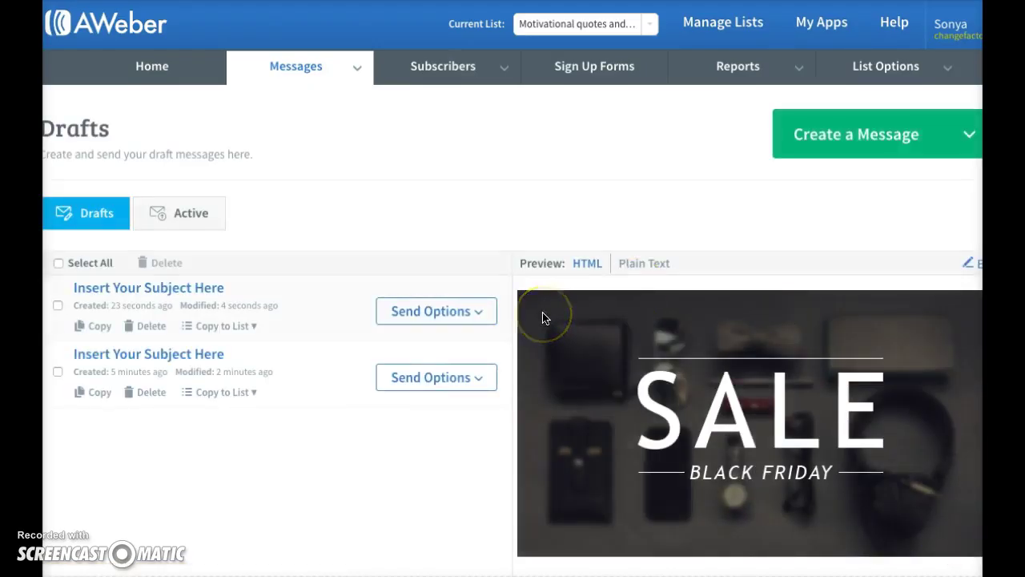
Add the newest draft to the follow-up series with the subject "Thank you for signing up to my list!".
{"action": "left_click", "coordinate": [488, 311]}
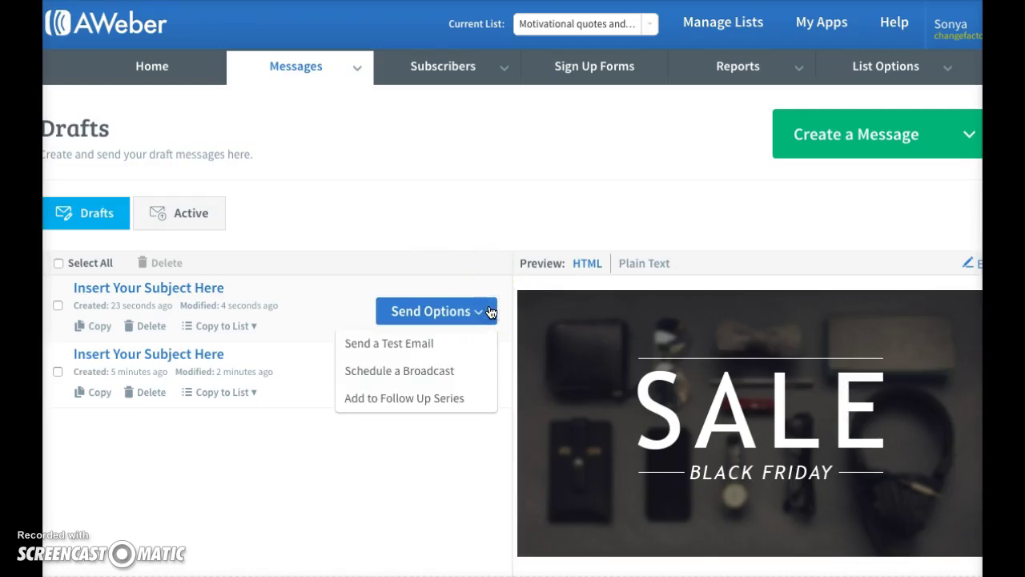
{"action": "left_click", "coordinate": [432, 403]}
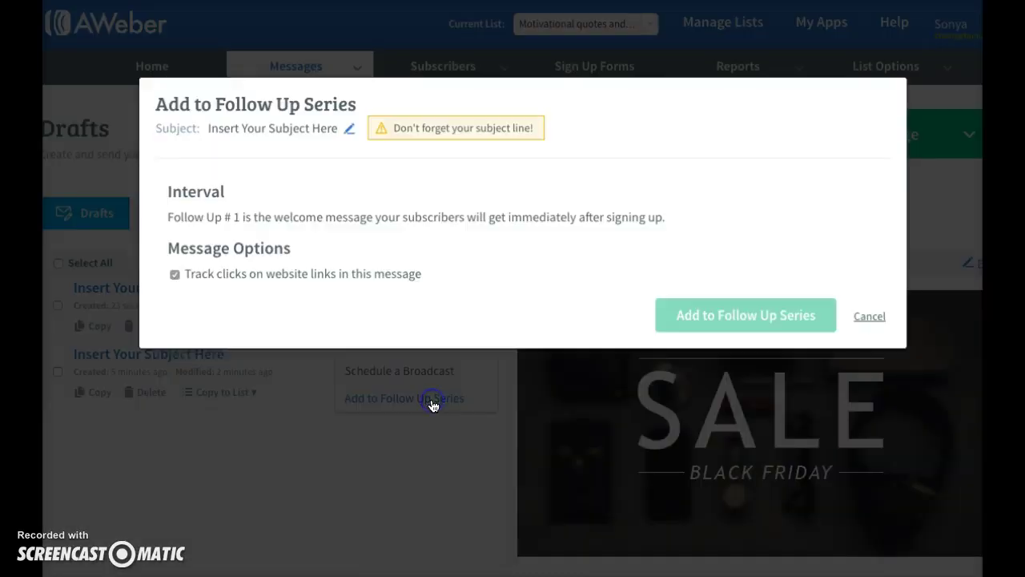
{"action": "left_click", "coordinate": [349, 128]}
{"action": "type", "text": "Thank you "}
{"action": "type", "text": "for signing up to my "}
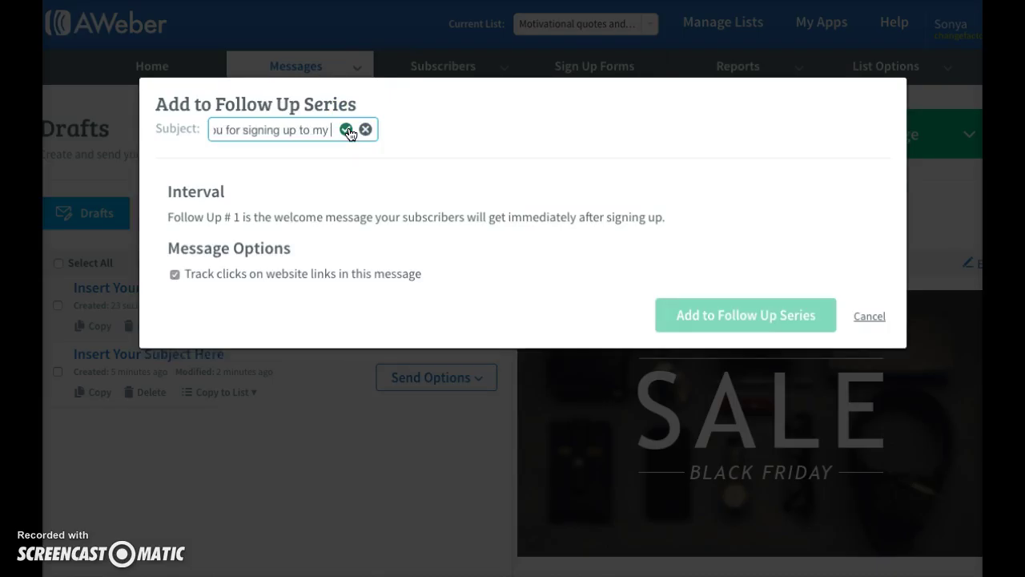
{"action": "type", "text": "list!"}
{"action": "left_click", "coordinate": [353, 163]}
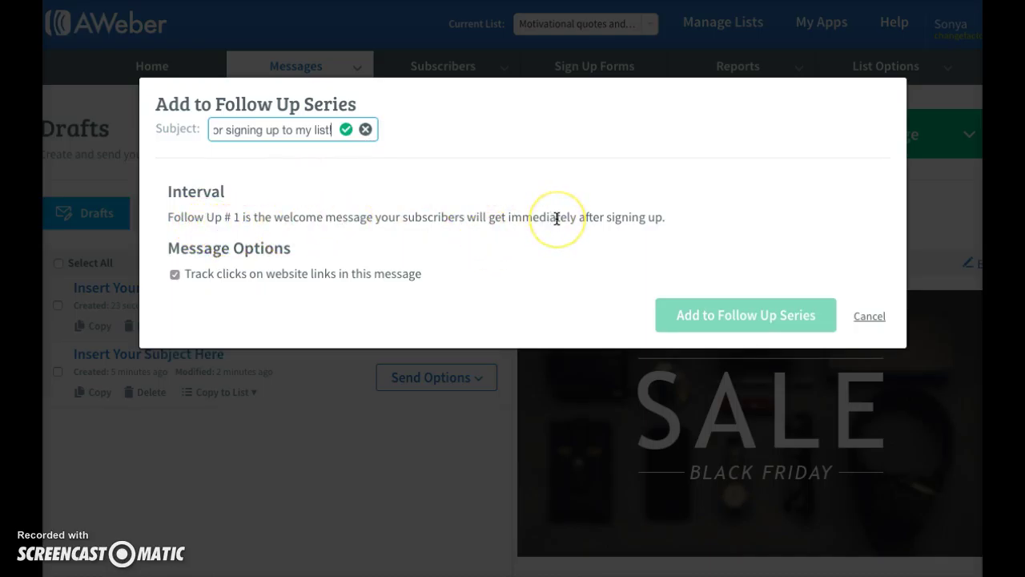
{"action": "left_click", "coordinate": [346, 129]}
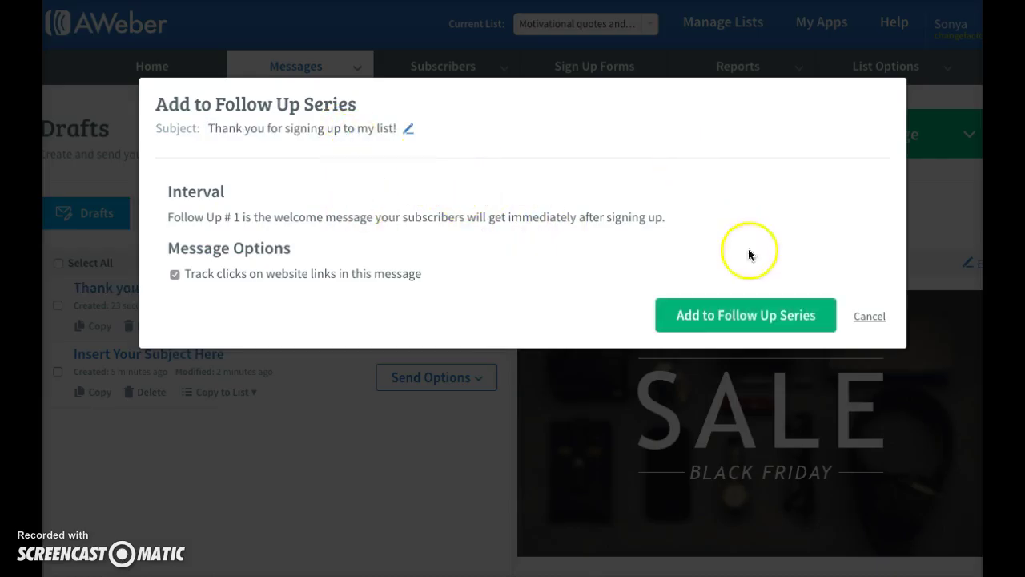
{"action": "left_click", "coordinate": [757, 313]}
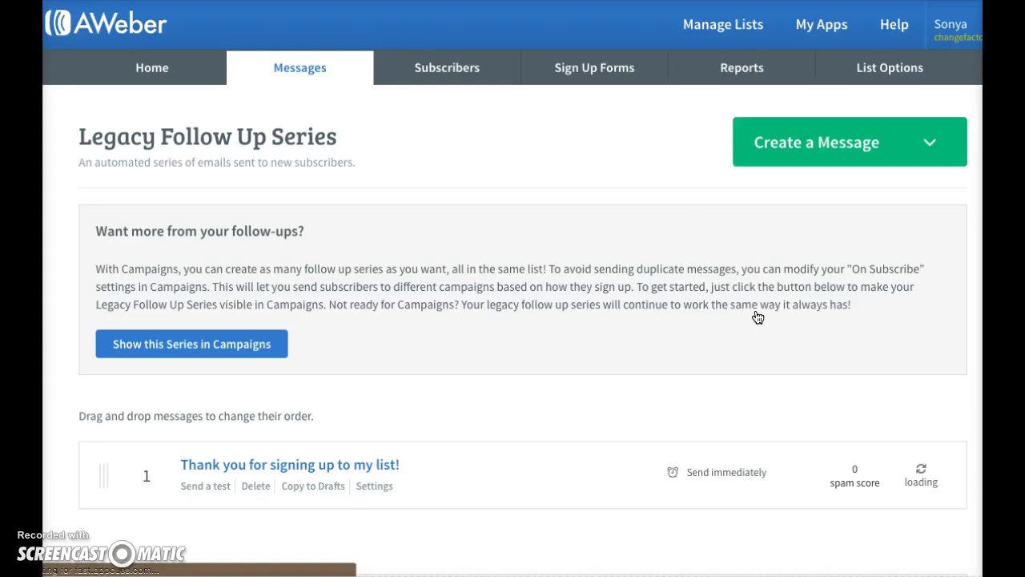
{"action": "scroll", "coordinate": [626, 358], "scroll_direction": "down", "scroll_amount": 3}
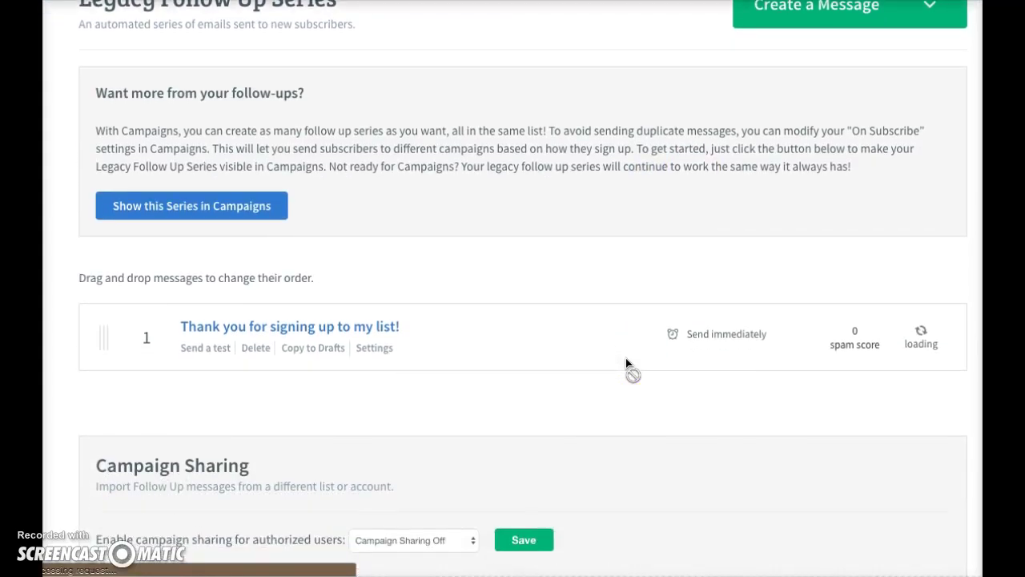
{"action": "left_click", "coordinate": [590, 371]}
{"action": "scroll", "coordinate": [590, 371], "scroll_direction": "down", "scroll_amount": 1}
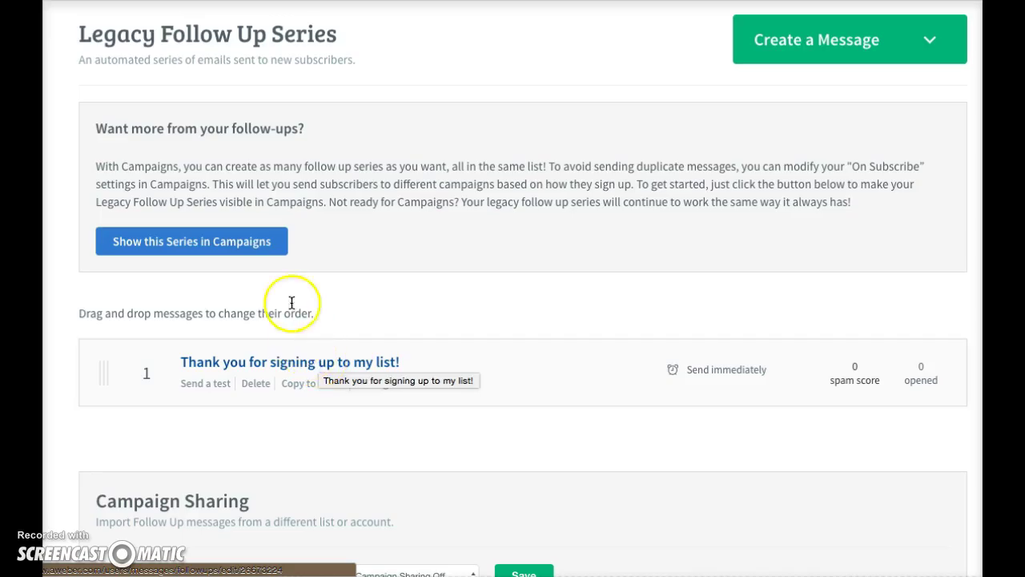
{"action": "scroll", "coordinate": [419, 371], "scroll_direction": "down", "scroll_amount": 1}
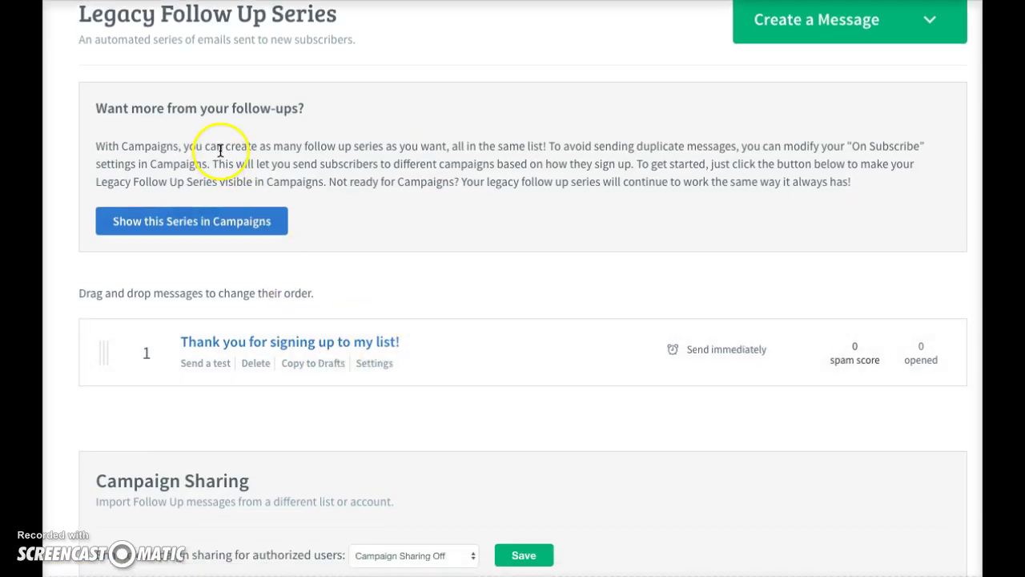